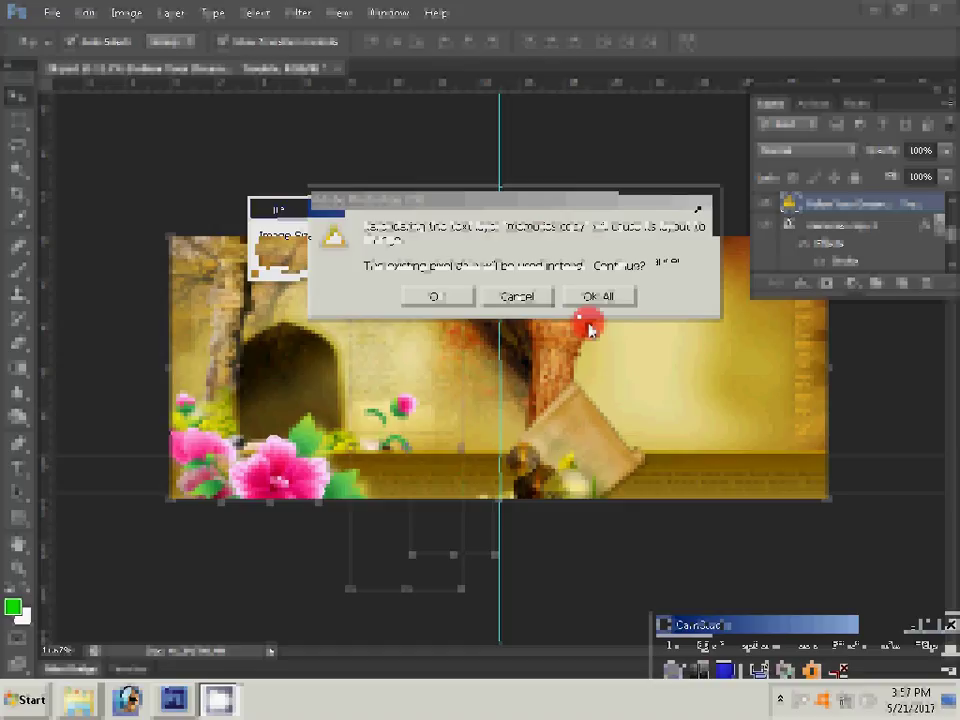
Step: Accept the text layer warning with OK All to finish resizing, then zoom in on the poem
left_click(600, 298)
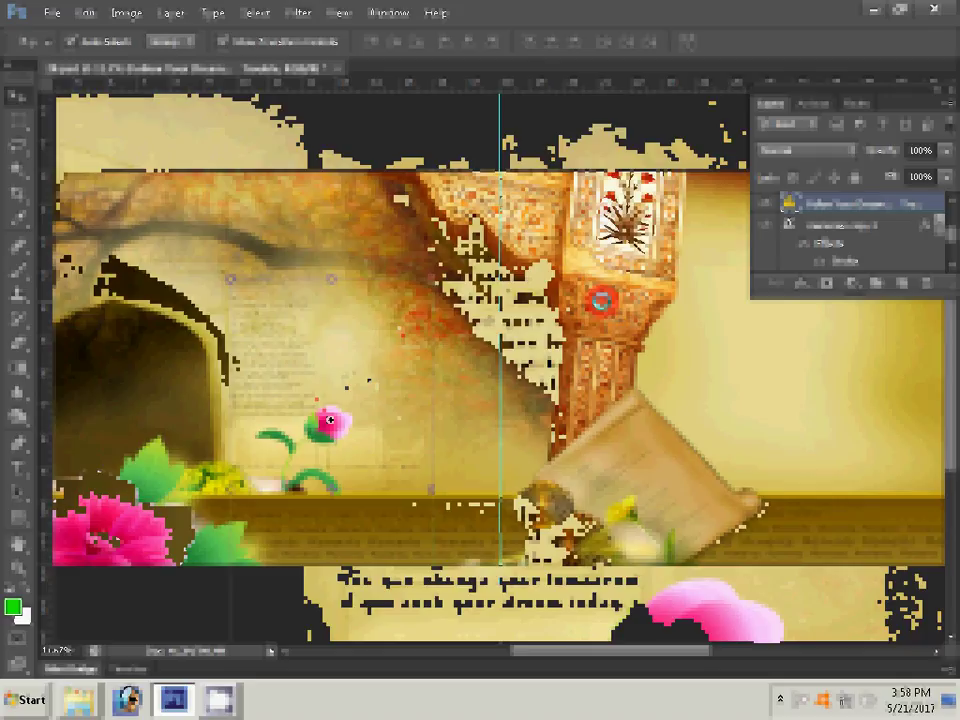
key("z")
left_click(499, 364)
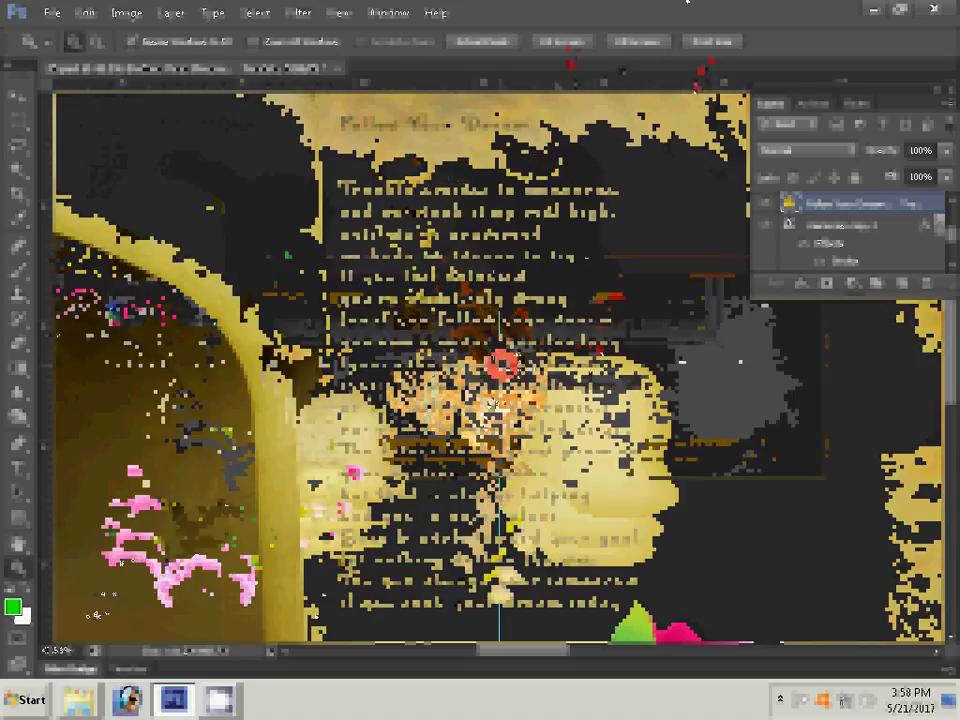
Step: Open the dated photo shoot folder and select DSC_0498, DSC_0510 and DSC_0511
left_click(80, 636)
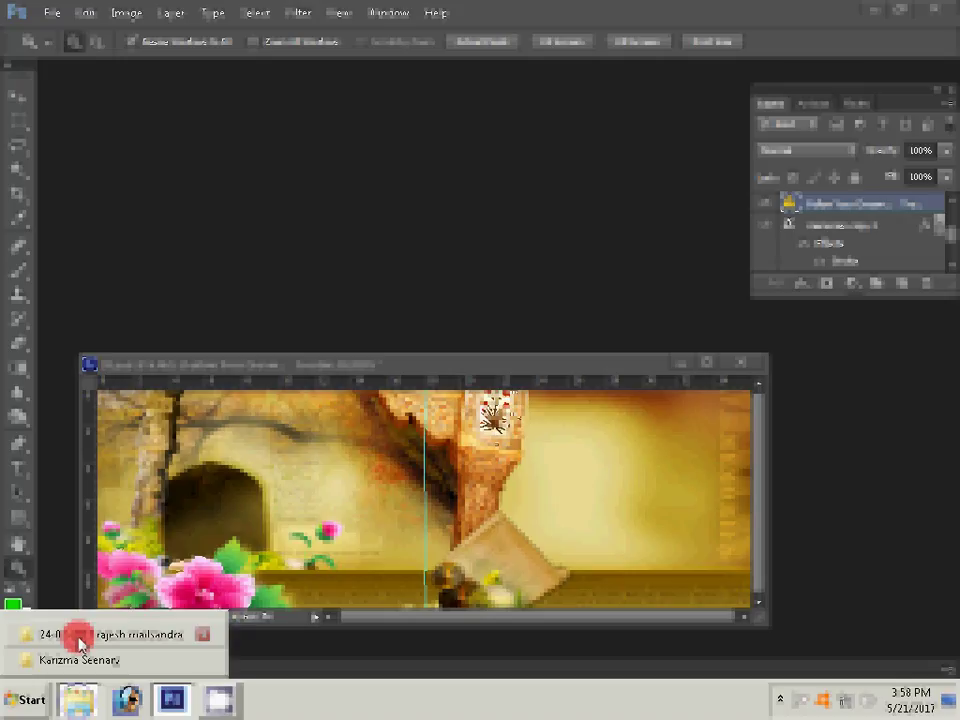
left_click(80, 636)
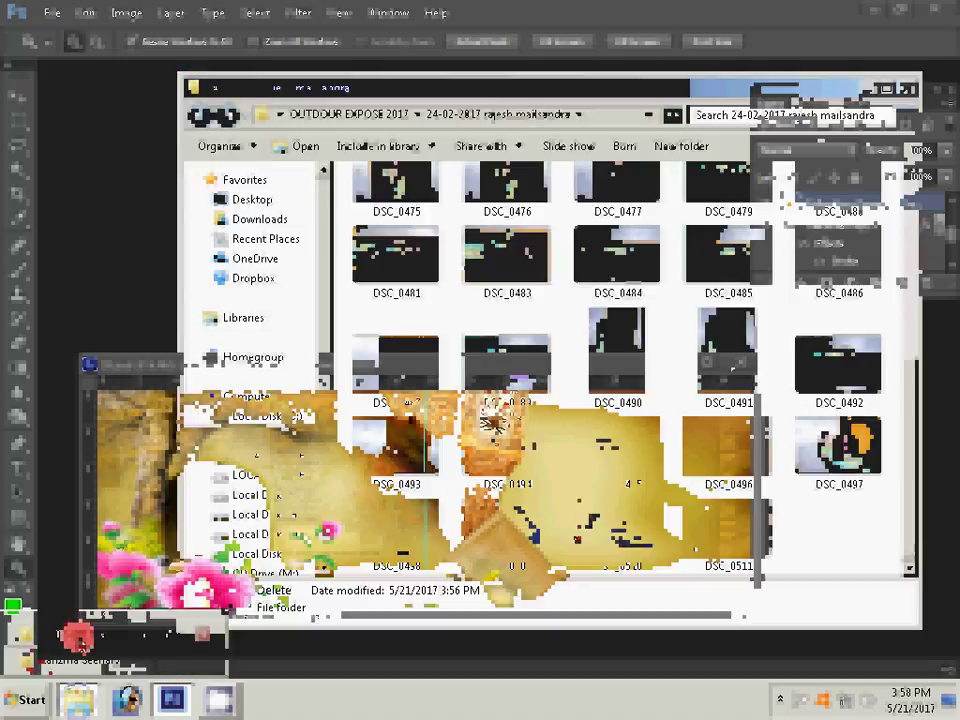
left_click(506, 530)
left_click(617, 530, "ctrl")
left_click(728, 530, "ctrl")
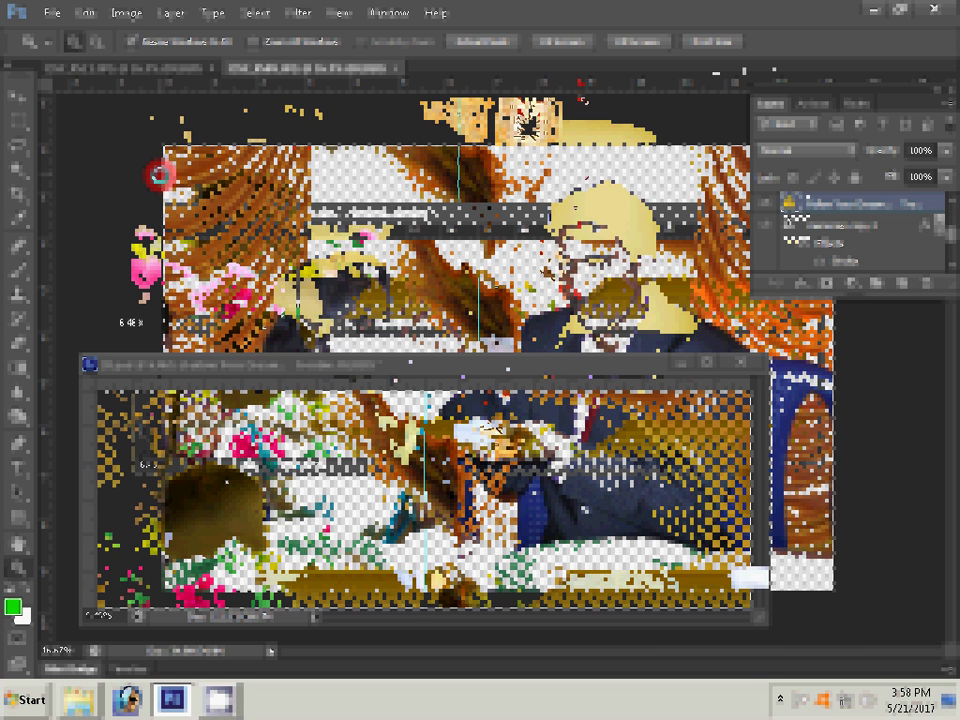
Step: Resize the couple-feeding photo to 2433 wide, then close it without saving
left_click_drag(582, 98, 563, 101)
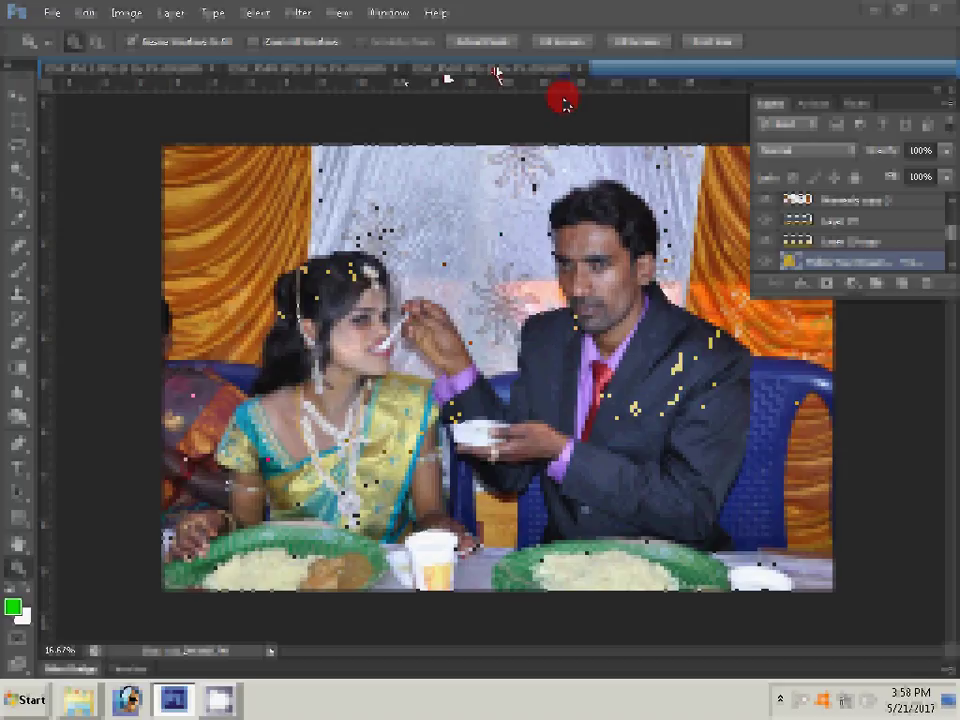
key("ctrl+alt+i")
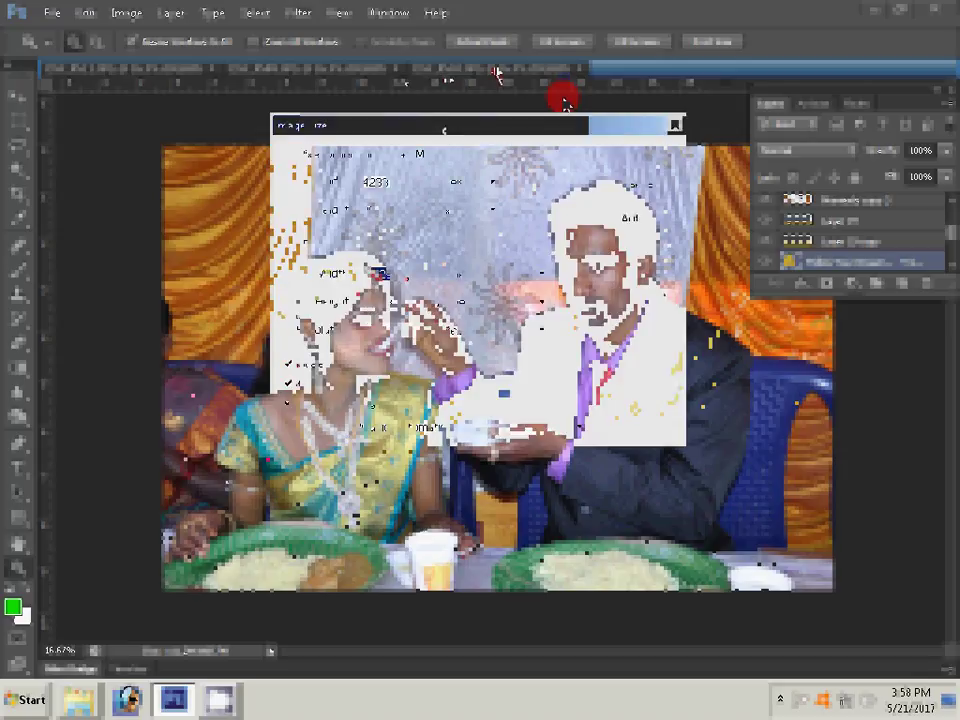
type("2433")
key("Return")
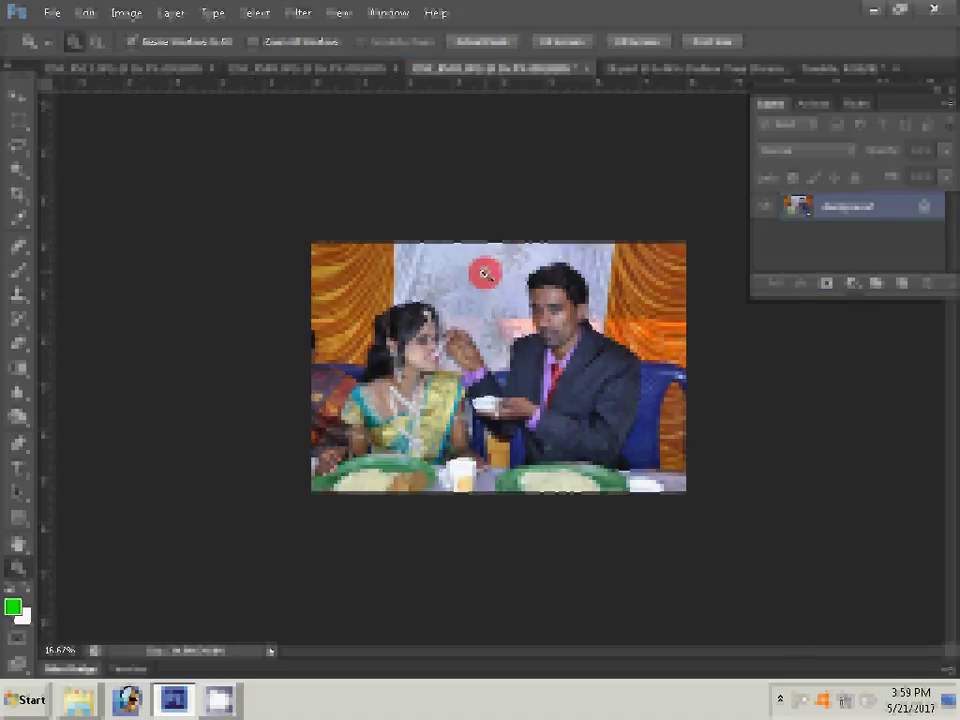
left_click(586, 68)
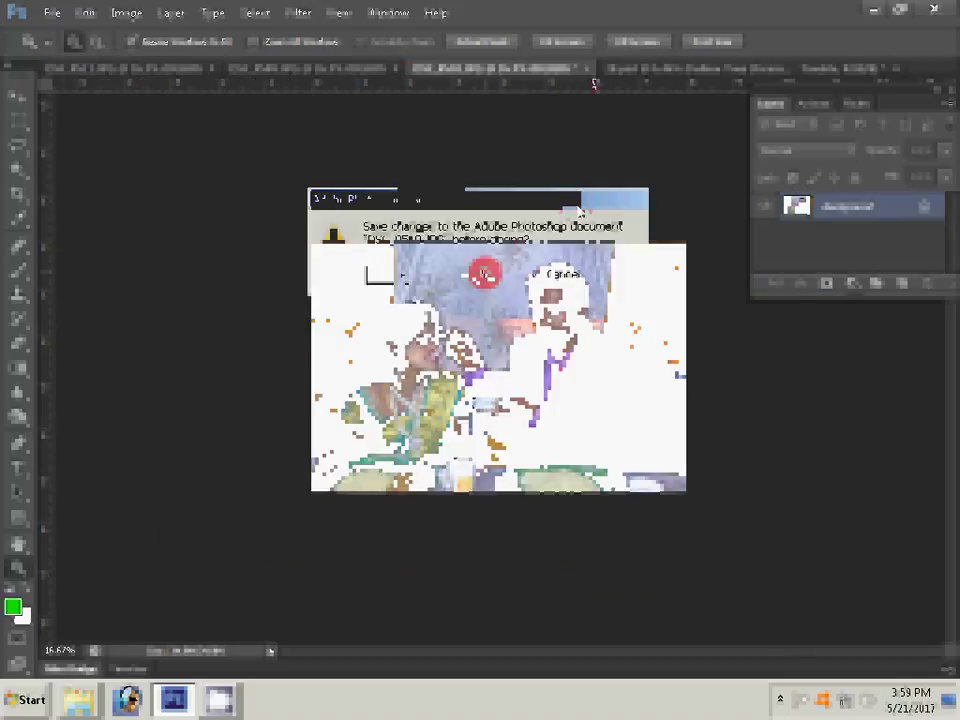
left_click(484, 274)
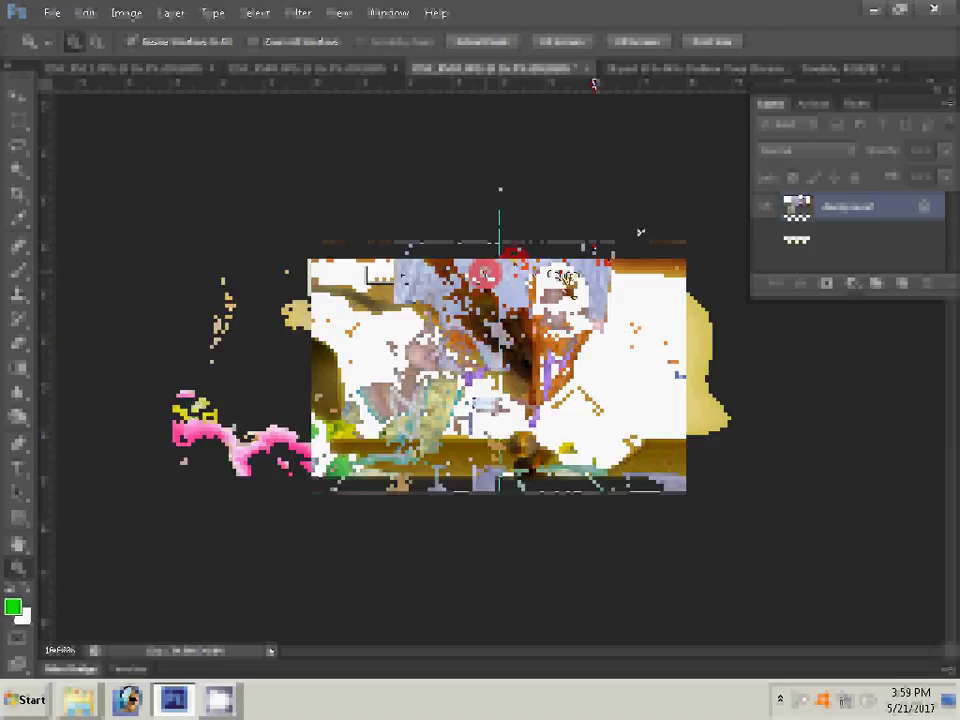
Step: Move the selection to the spread's lower right and paste the couple photo as new layers
left_click(96, 14)
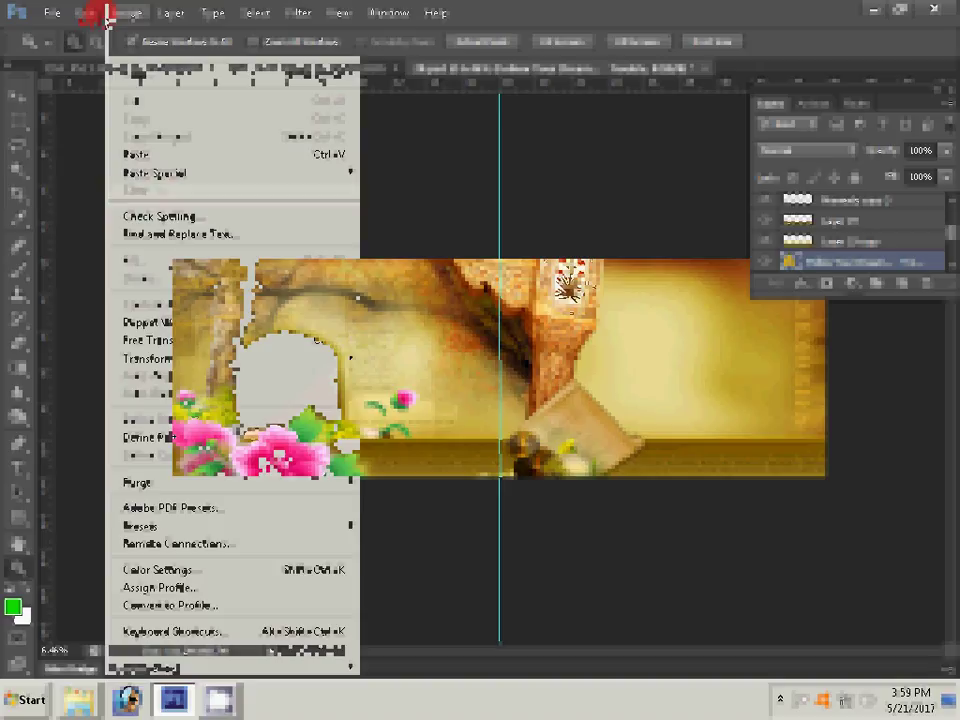
left_click(105, 18)
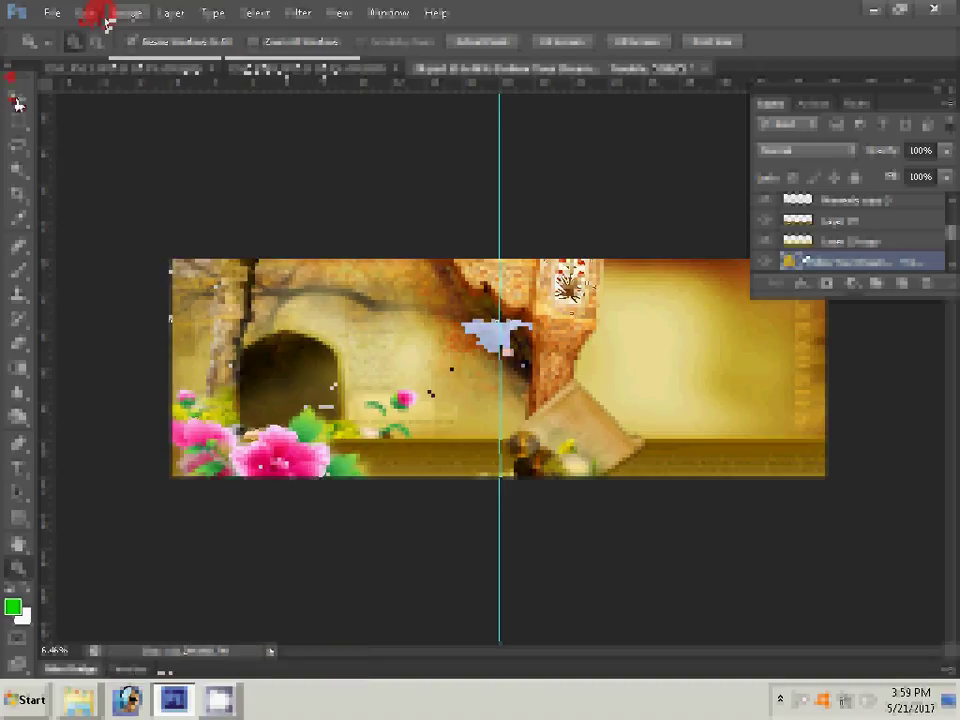
left_click_drag(540, 311, 774, 381)
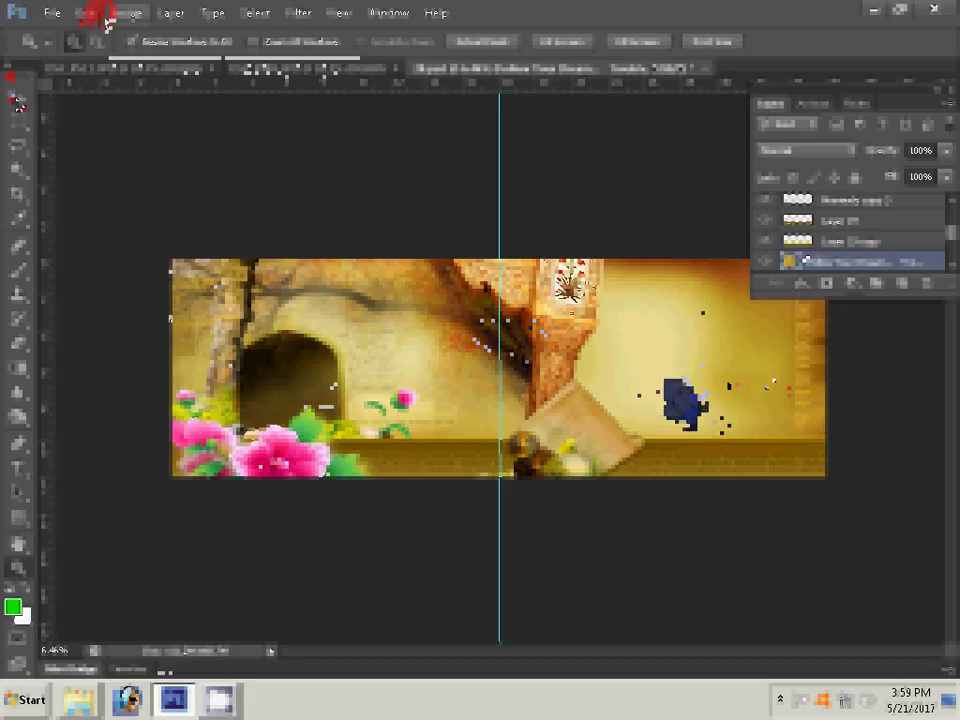
key("ctrl+v")
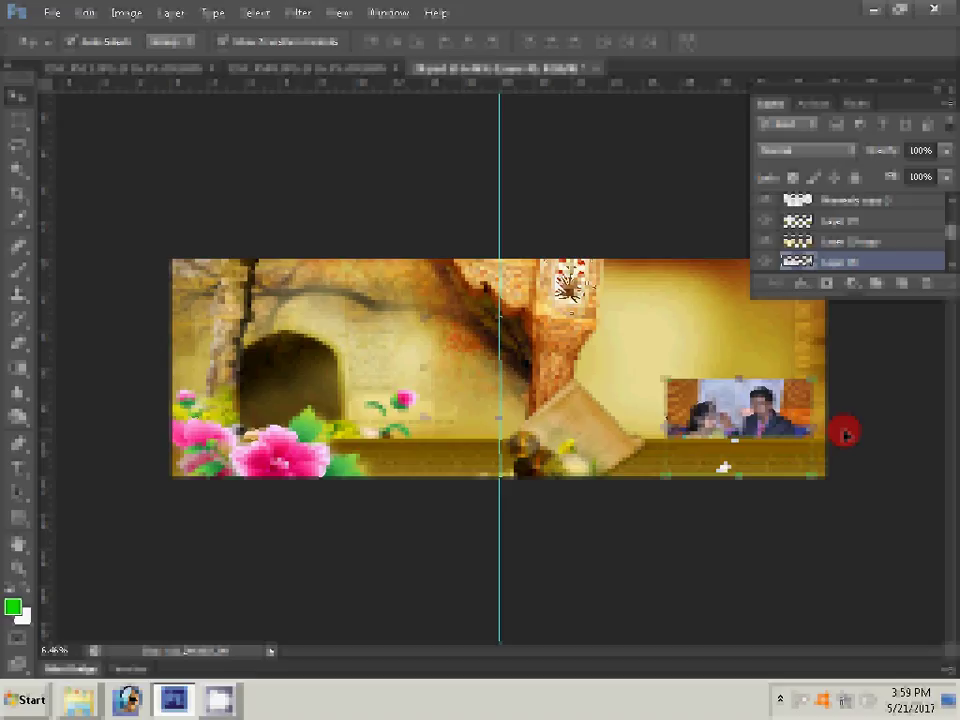
key("ctrl+v")
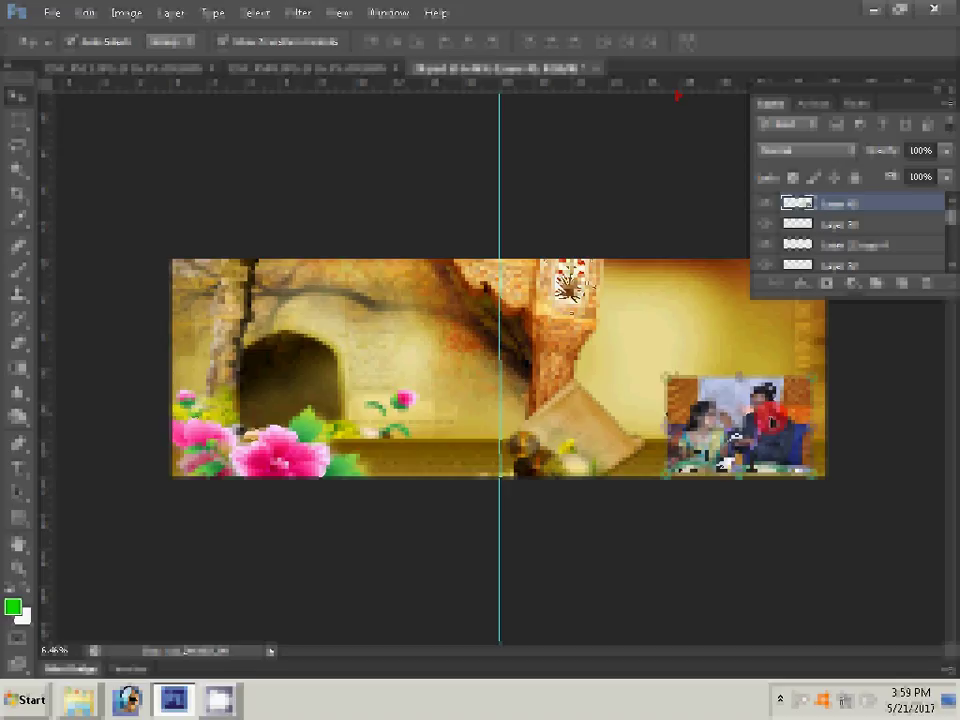
Step: Resize the next wedding photo to a document width of 8 and close it unsaved
left_click(261, 70)
key("ctrl+alt+i")
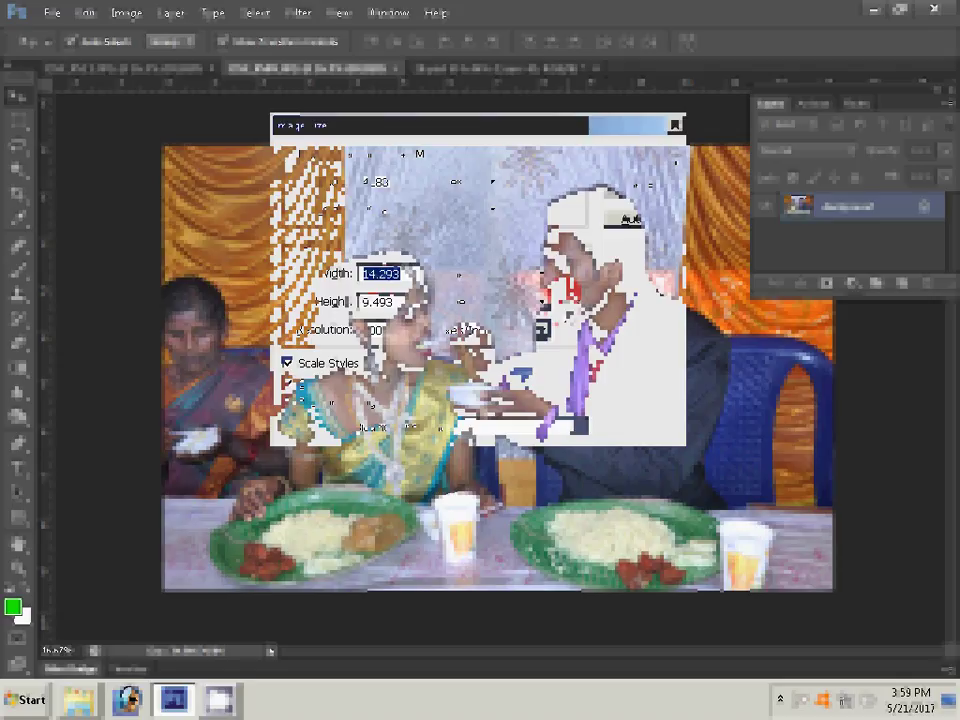
type("8")
left_click(619, 172)
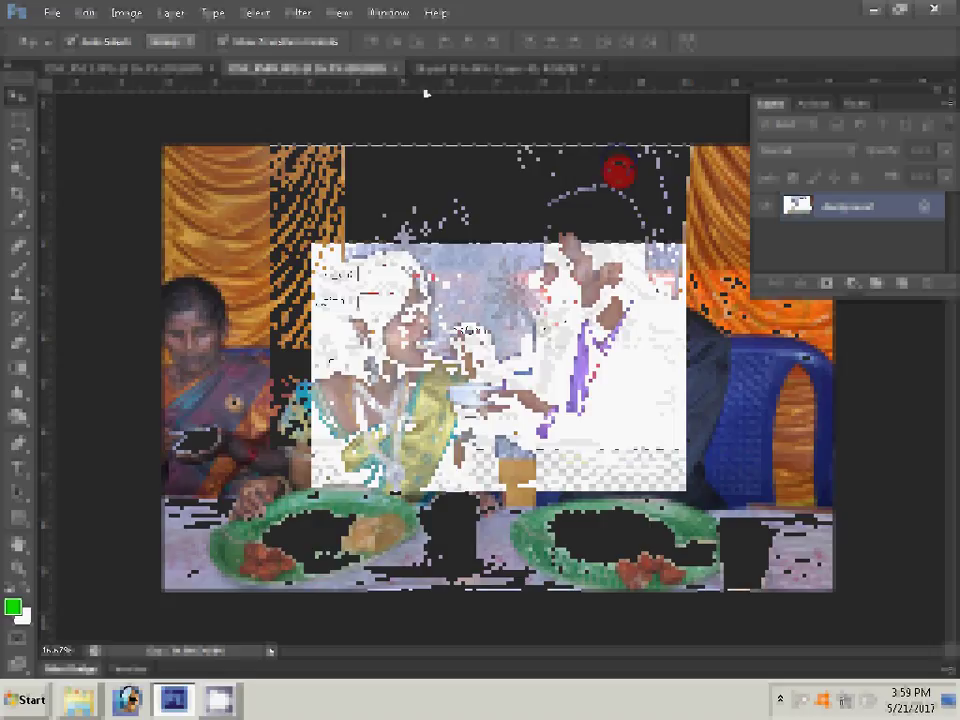
left_click(400, 70)
left_click(458, 265)
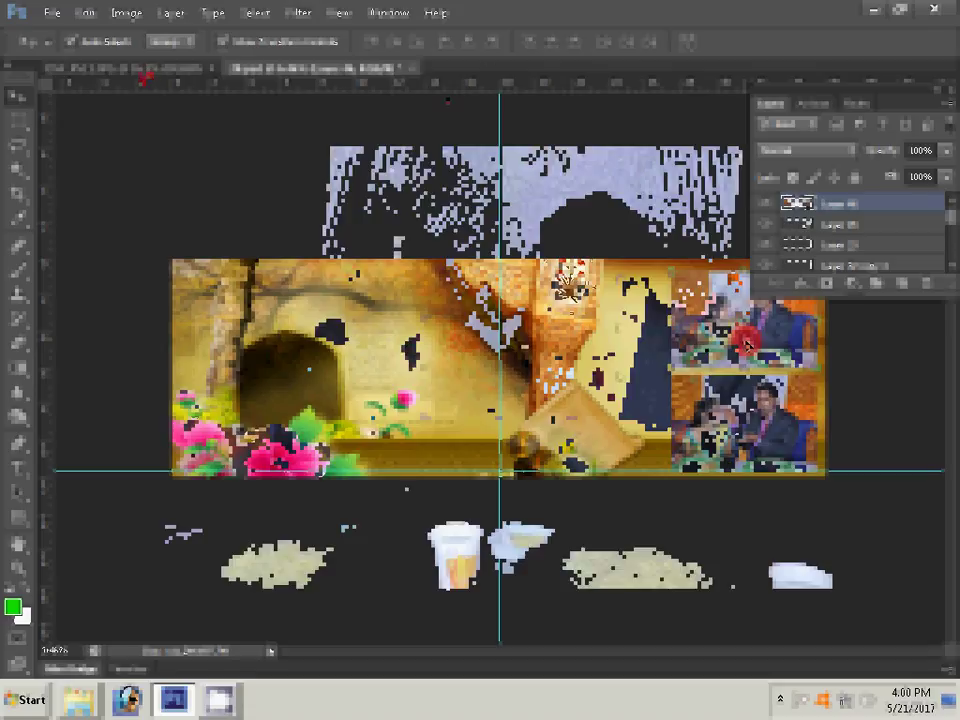
Step: Resize the last photo, drag it into the spread, and position it in the right-side grid
key("ctrl+alt+i")
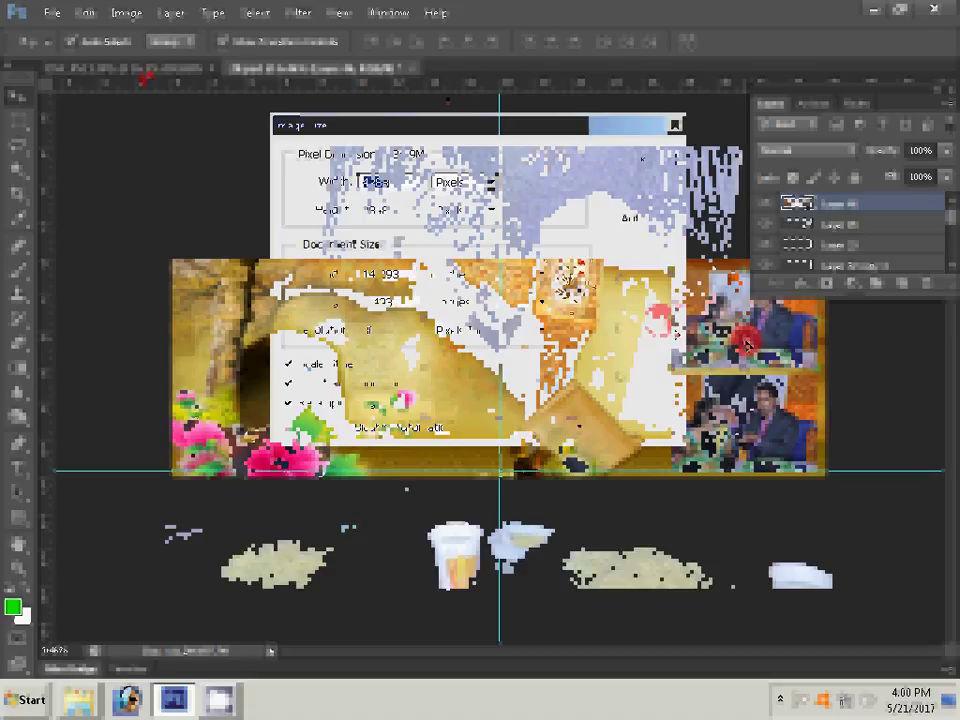
key("Tab")
key("Tab")
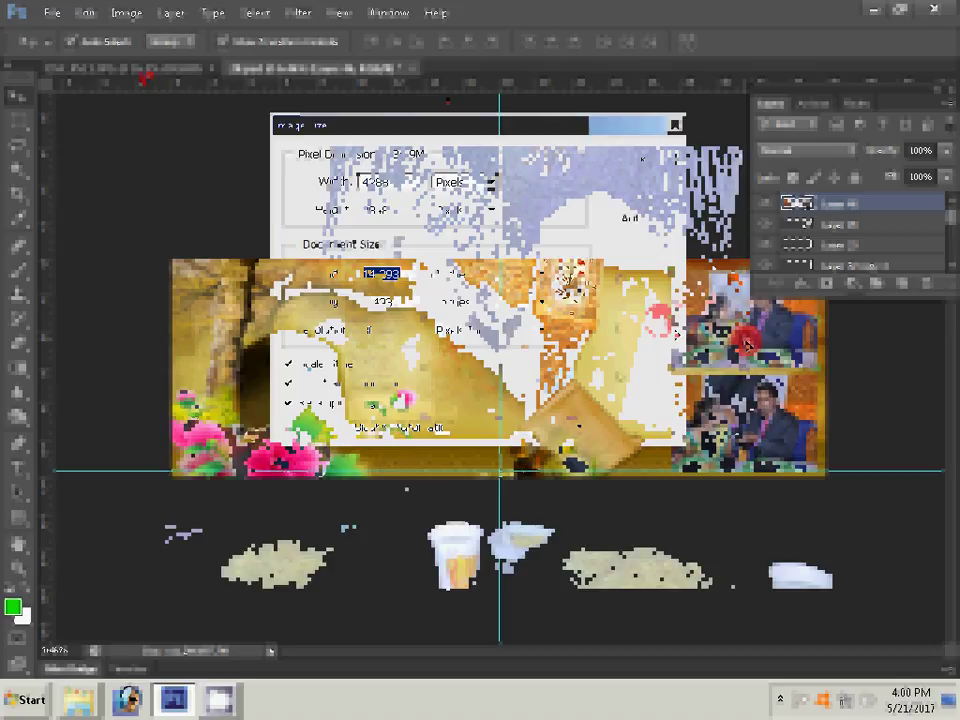
type("8")
left_click(672, 177)
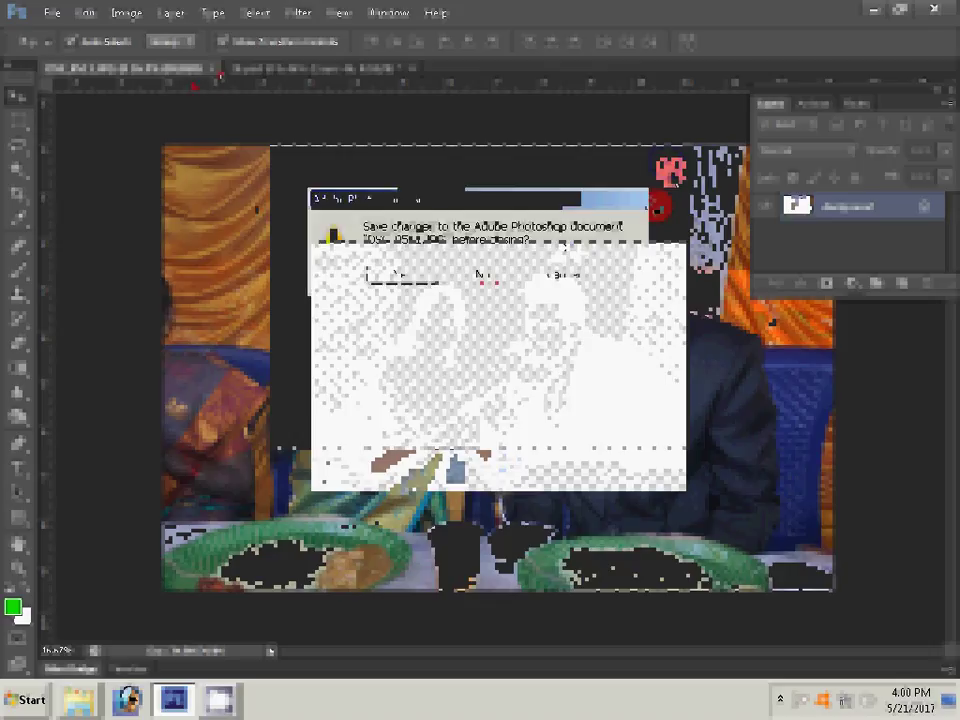
left_click_drag(220, 72, 590, 348)
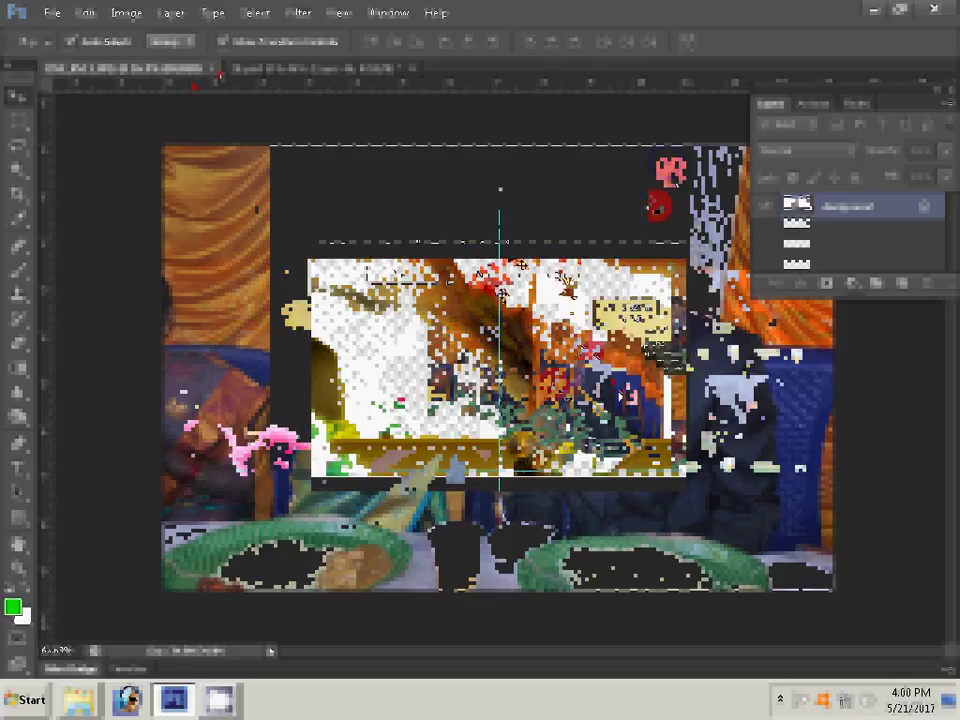
left_click_drag(585, 350, 617, 397)
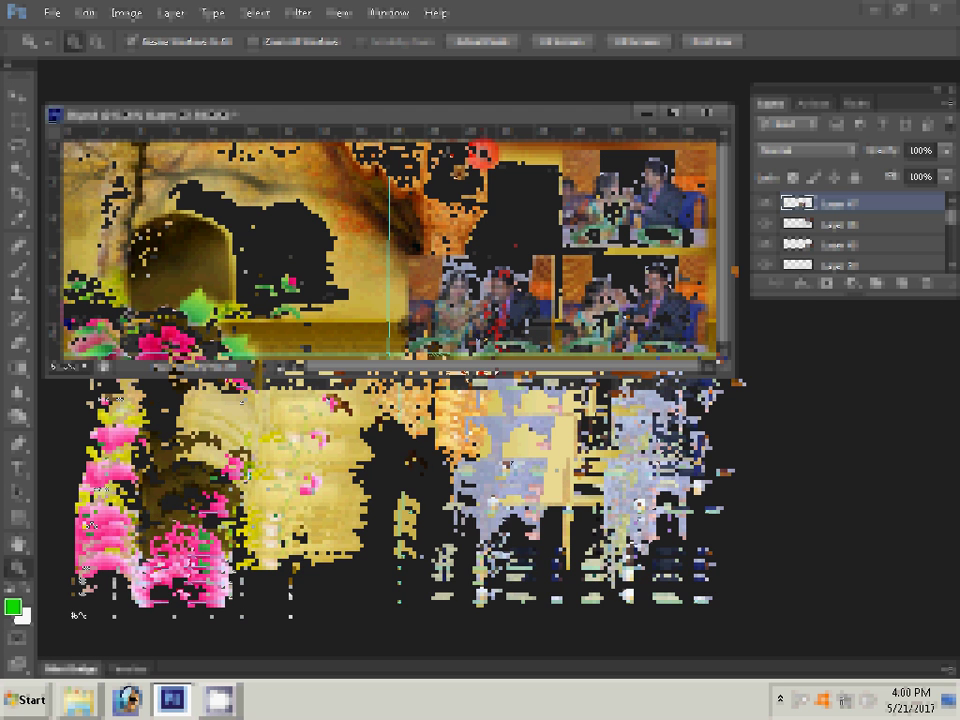
mouse_move(79, 699)
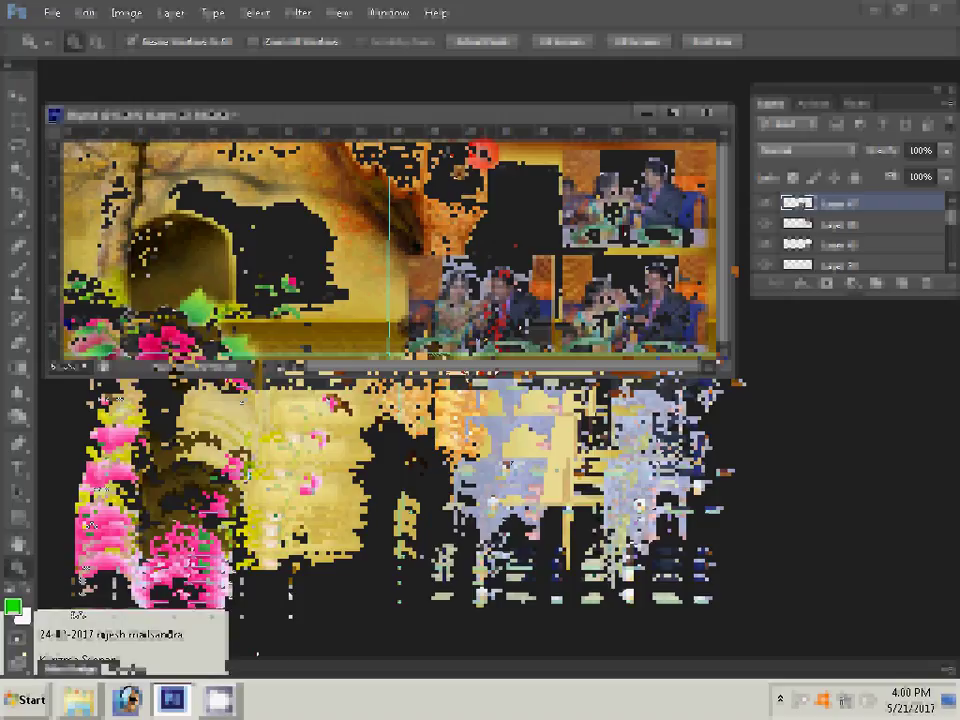
Step: Reopen the shoot folder and open DSC_0483 in Photoshop
left_click(35, 622)
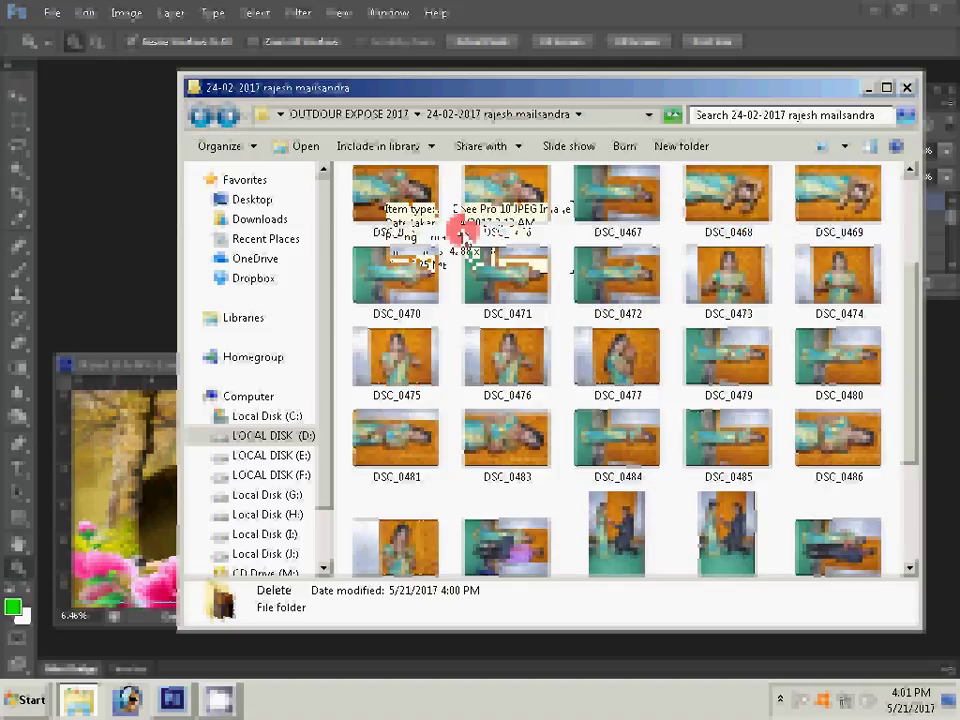
left_click(493, 482)
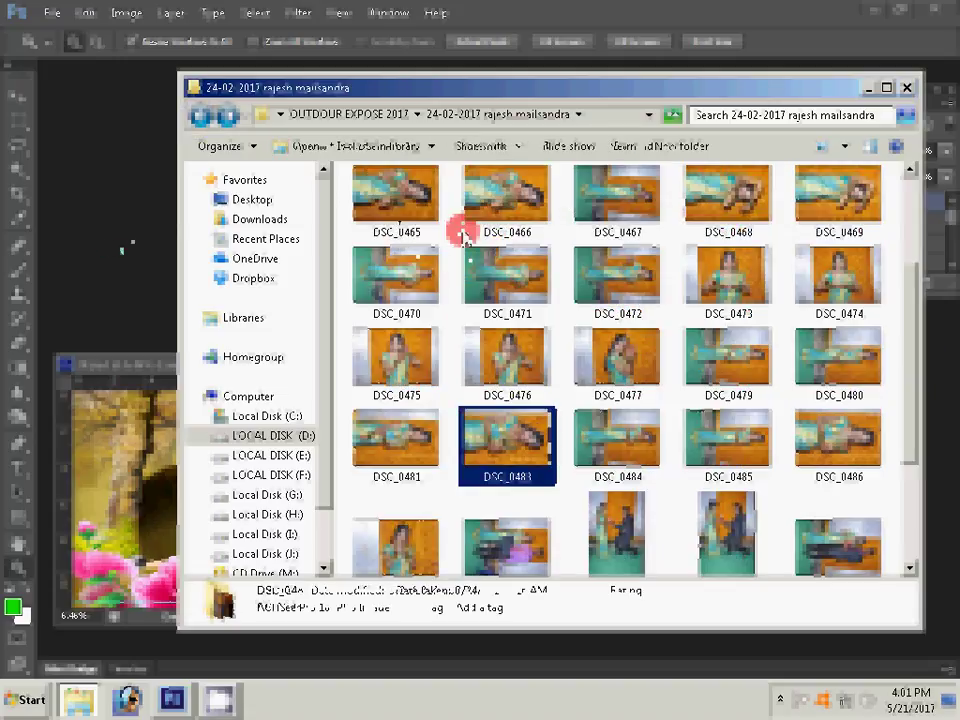
double_click(463, 235)
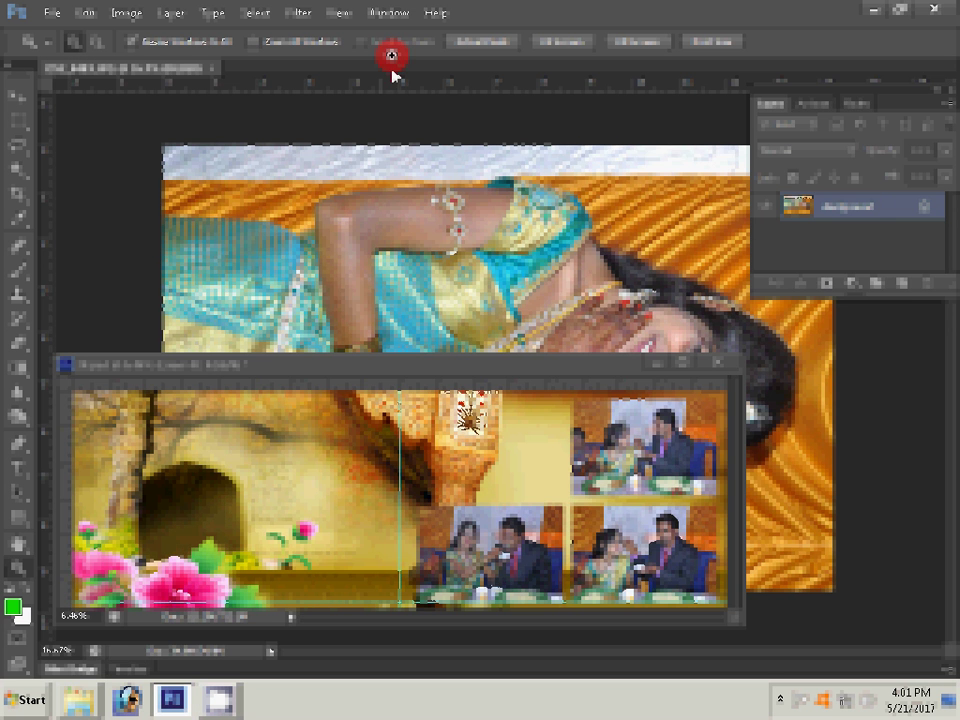
Step: Rotate the saree photo upright and launch Filter > Imagenomic > Portraiture
left_click(126, 13)
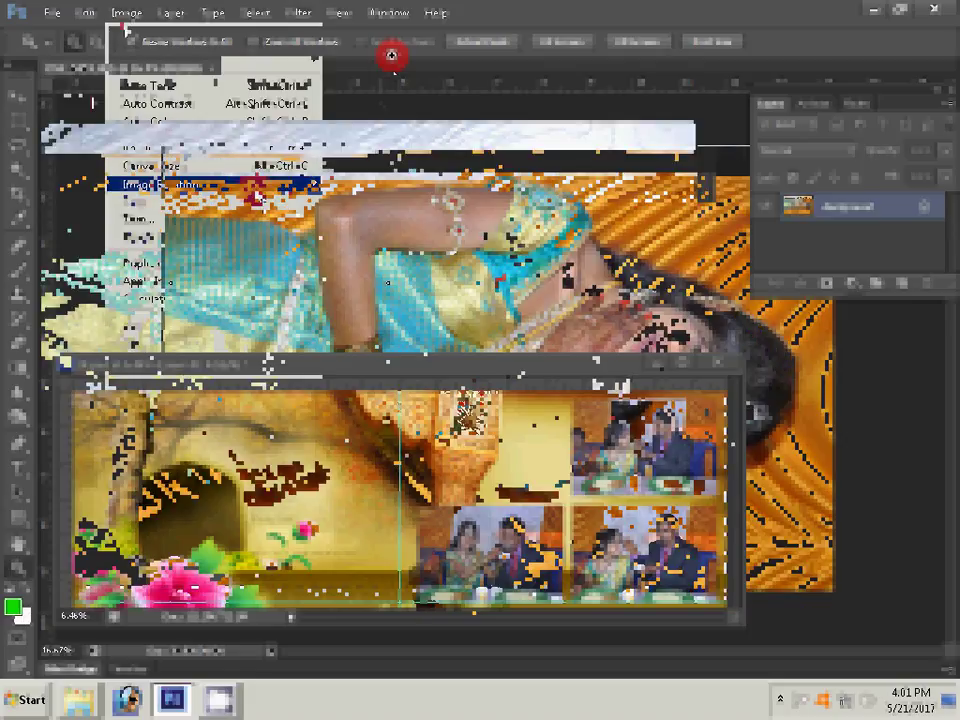
key("Escape")
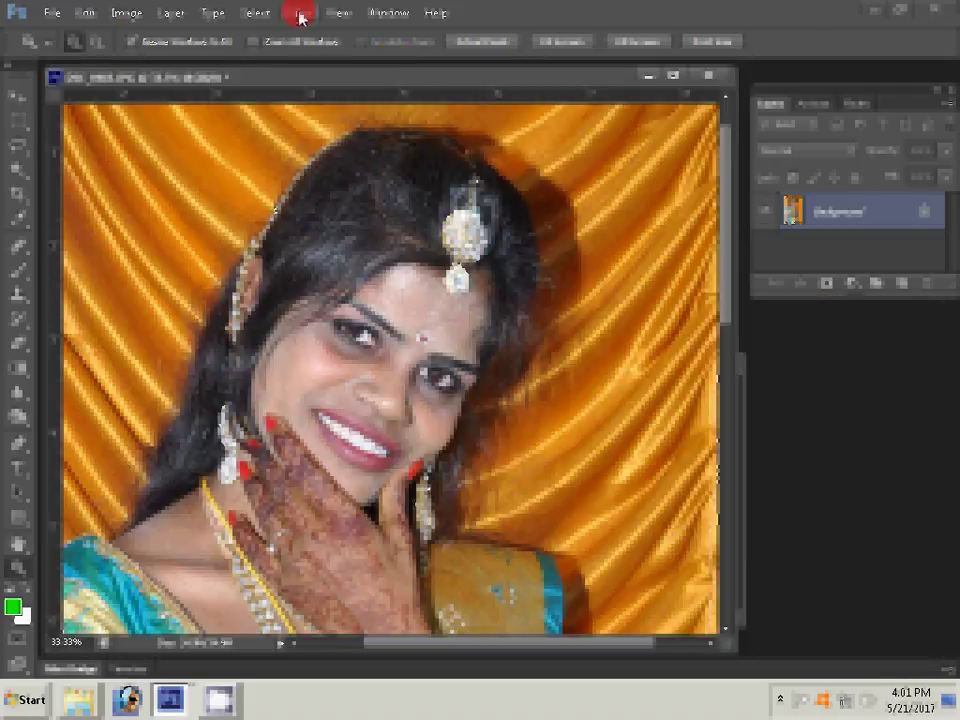
left_click(300, 13)
mouse_move(330, 388)
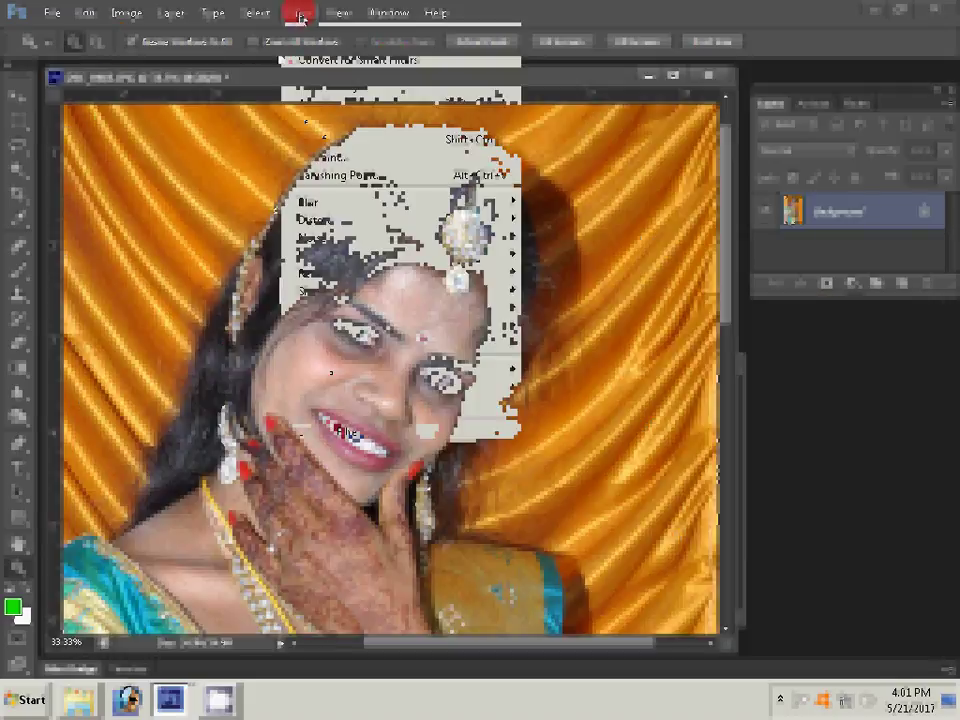
left_click(518, 393)
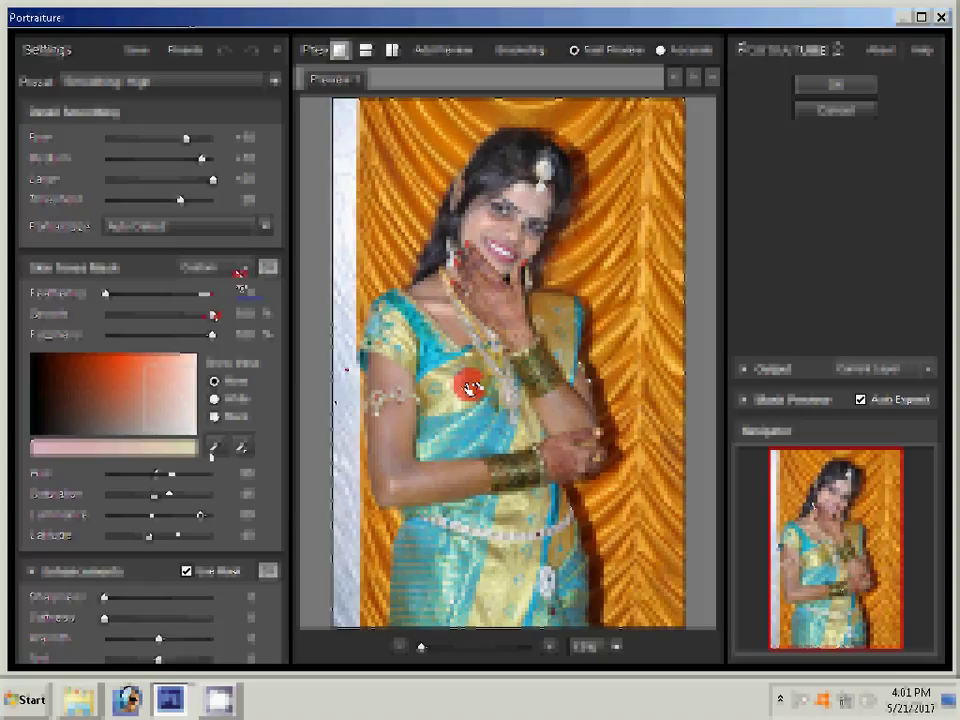
Step: Turn on the mask preview and sample the skin tone from the bride's face
left_click(240, 286)
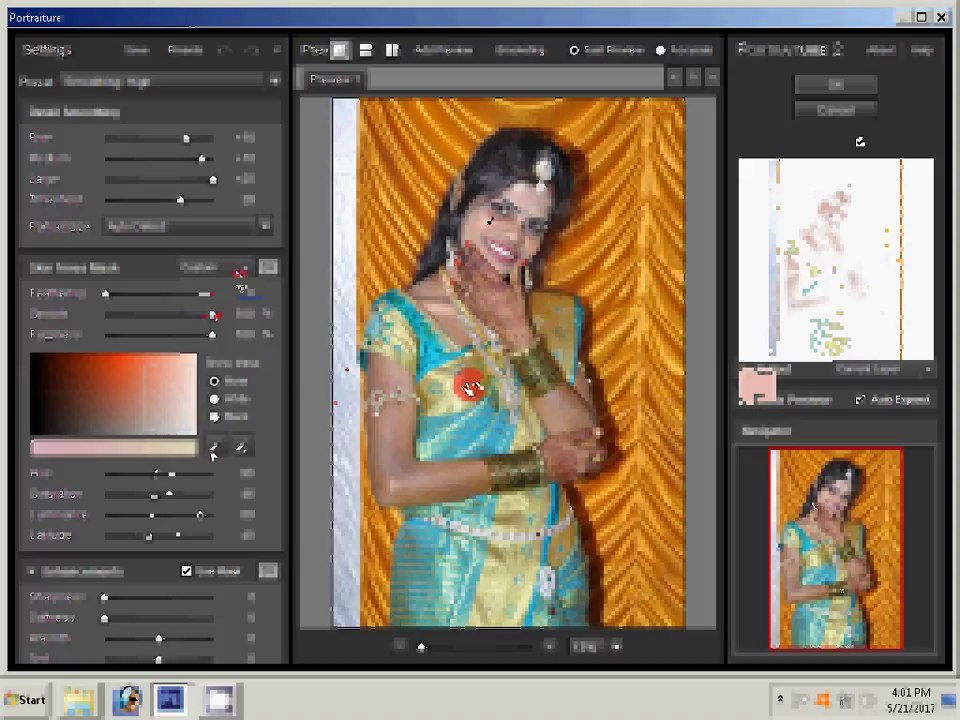
left_click(482, 158)
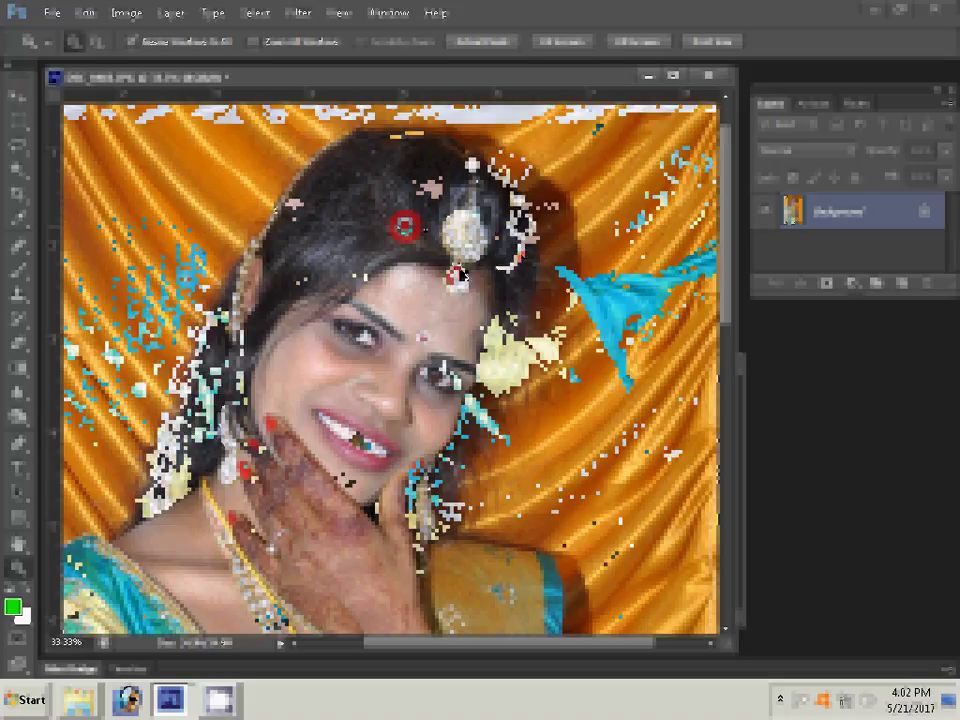
Step: Once Portraiture finishes, open Color Balance with Ctrl+B
scroll(462, 272, "down", 5)
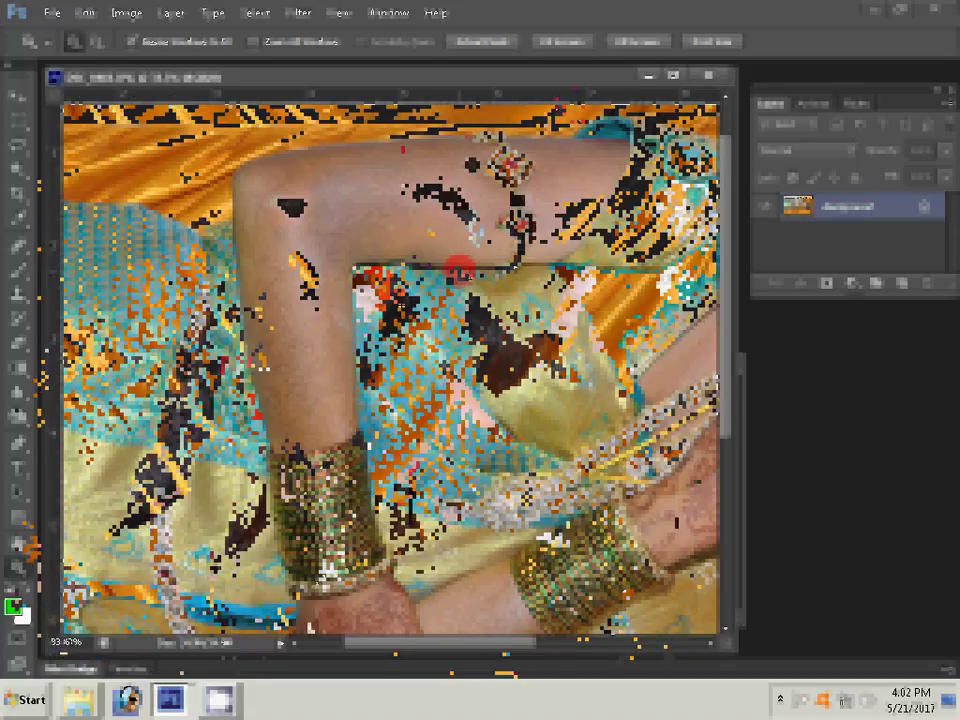
key("ctrl+b")
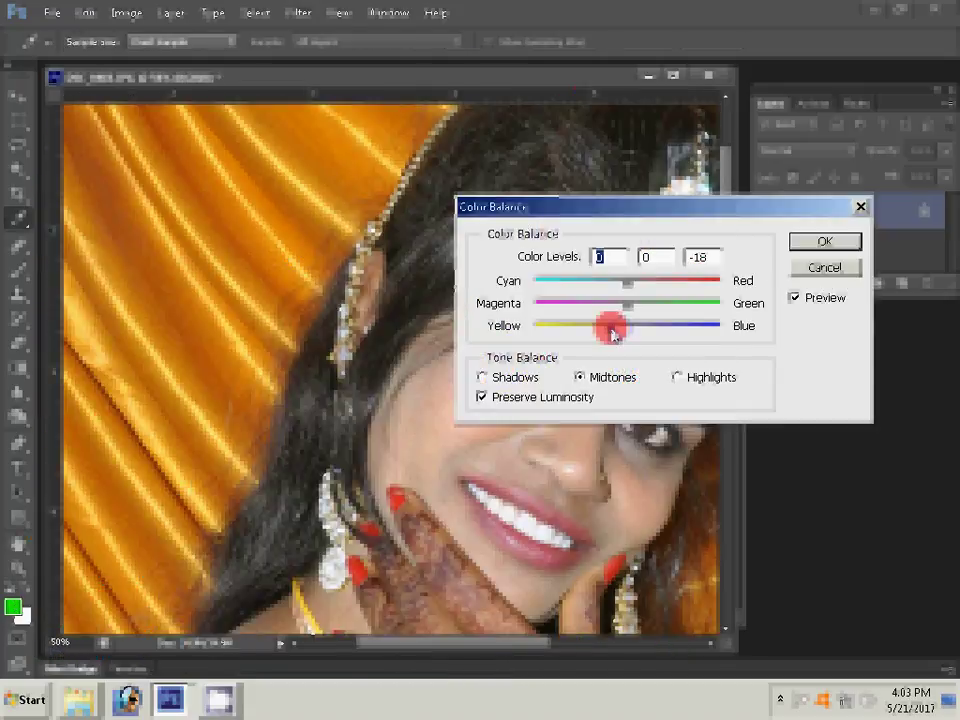
Step: Set the midtone Magenta/Green balance to -14 in Color Balance
key("Tab")
type("-14")
key("shift+Tab")
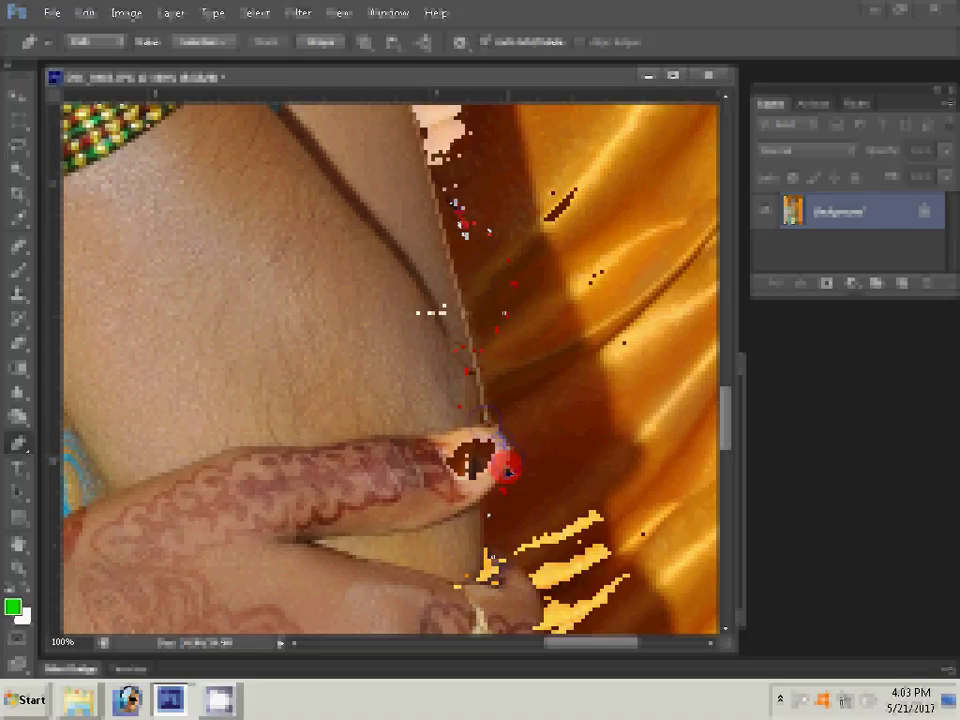
Step: Convert the traced Pen path around the bride into a selection with Make Selection
scroll(186, 499, "down", 5)
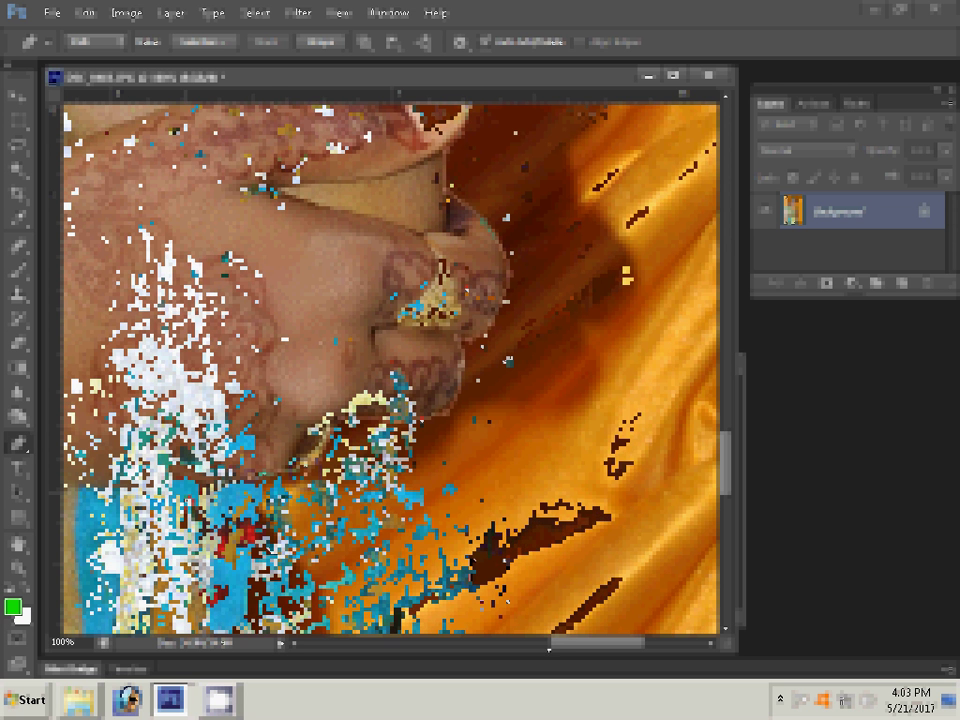
scroll(527, 606, "down", 5)
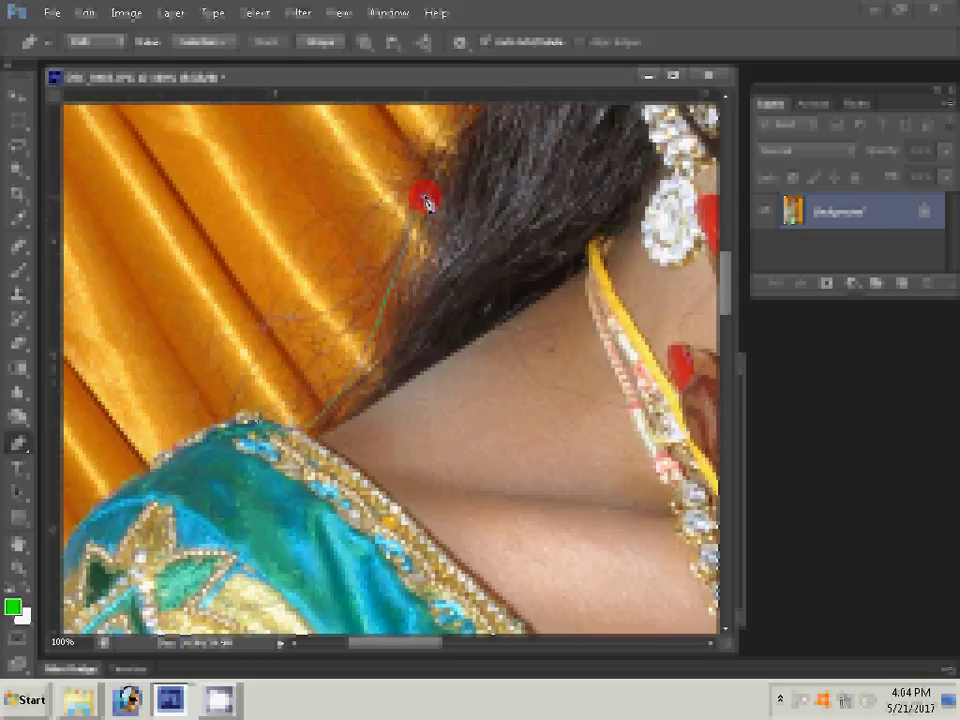
right_click(549, 326)
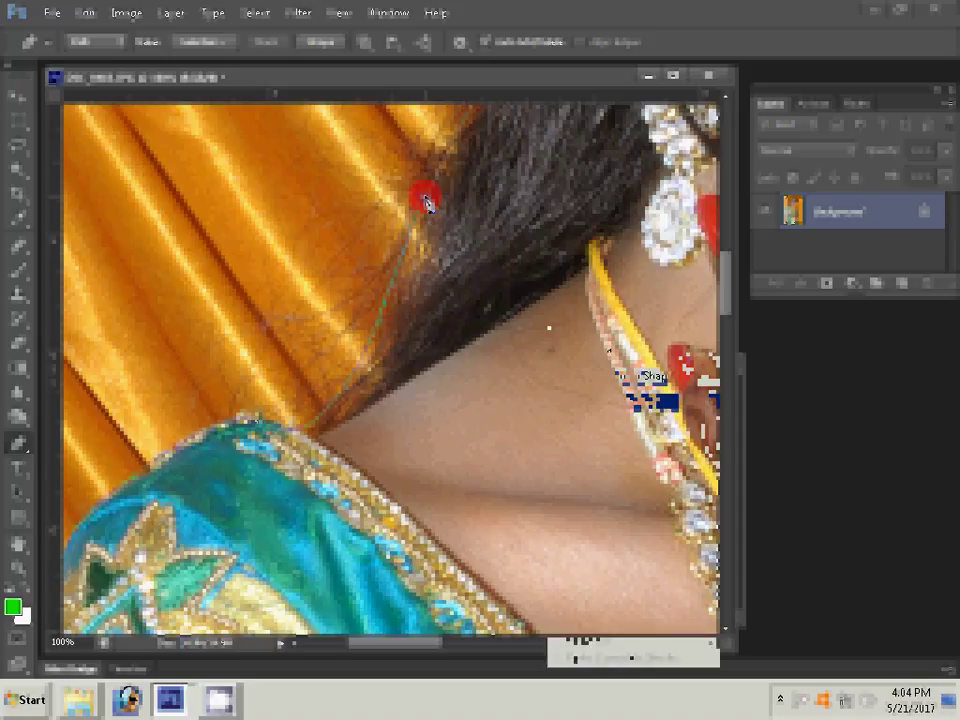
left_click(640, 376)
left_click(573, 199)
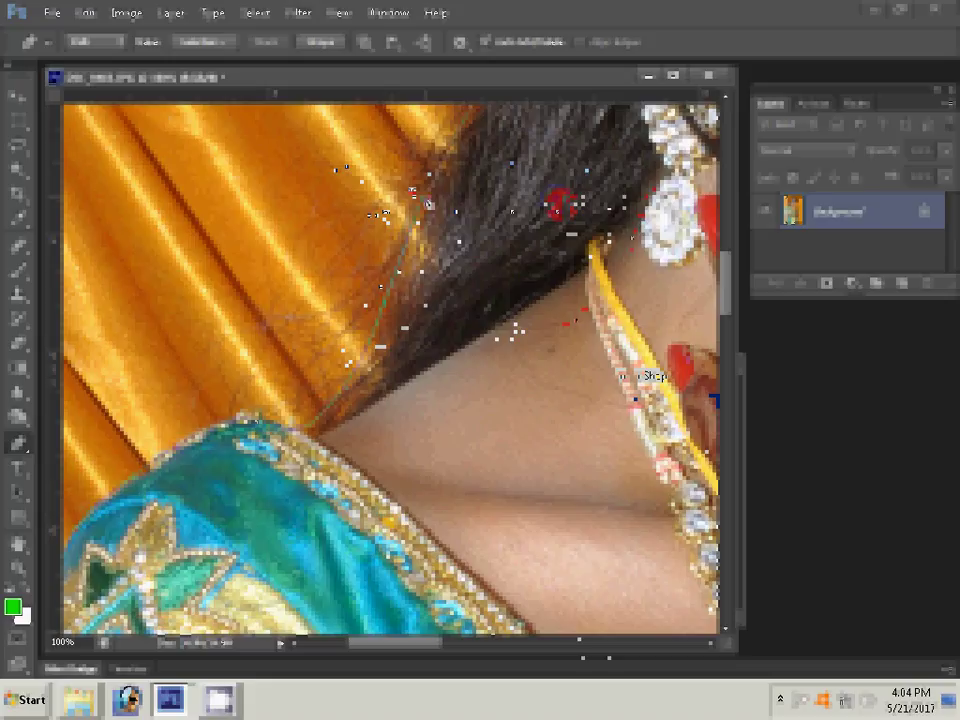
left_click(622, 264)
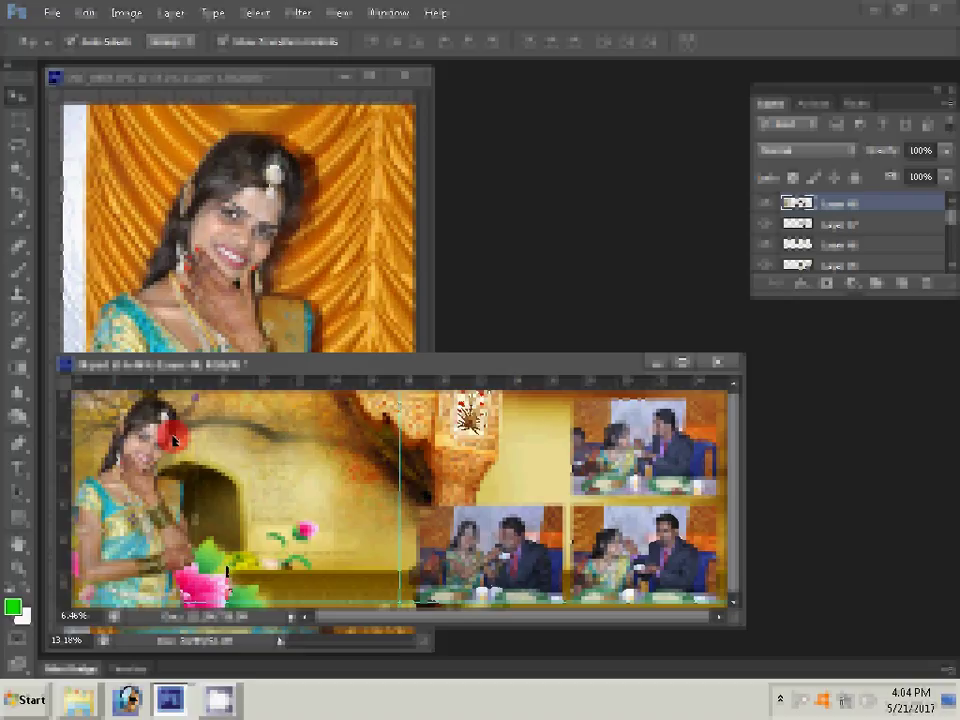
Step: Erase the orange curtain, save as DSC_0483.psd in the 1c psd folder, then open DSC_0475
left_click(226, 567)
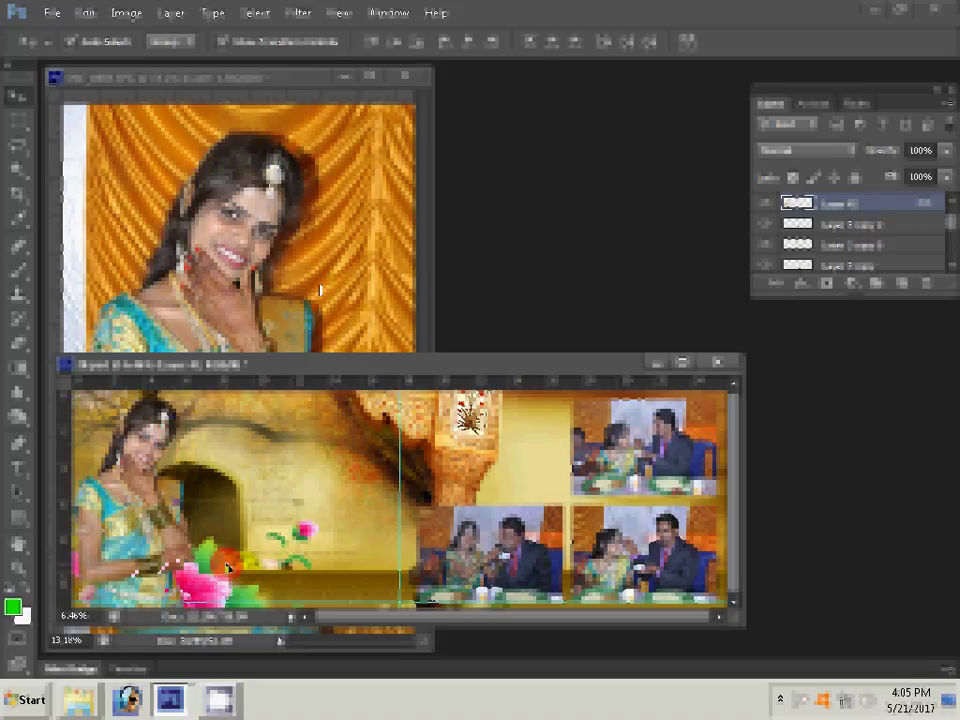
left_click(392, 252)
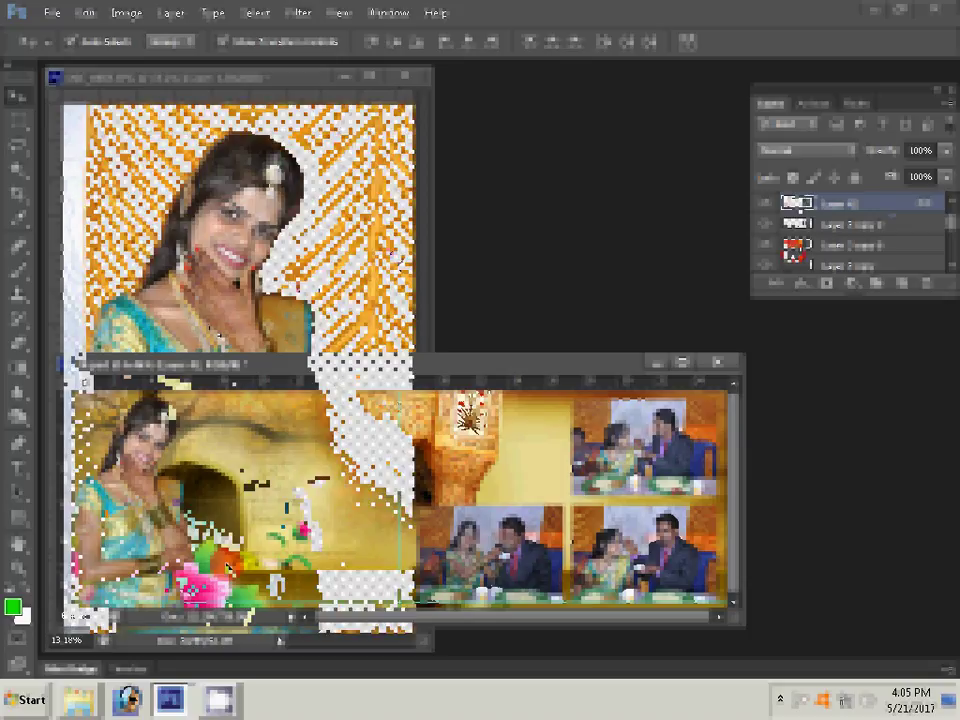
key("ctrl+shift+s")
double_click(550, 150)
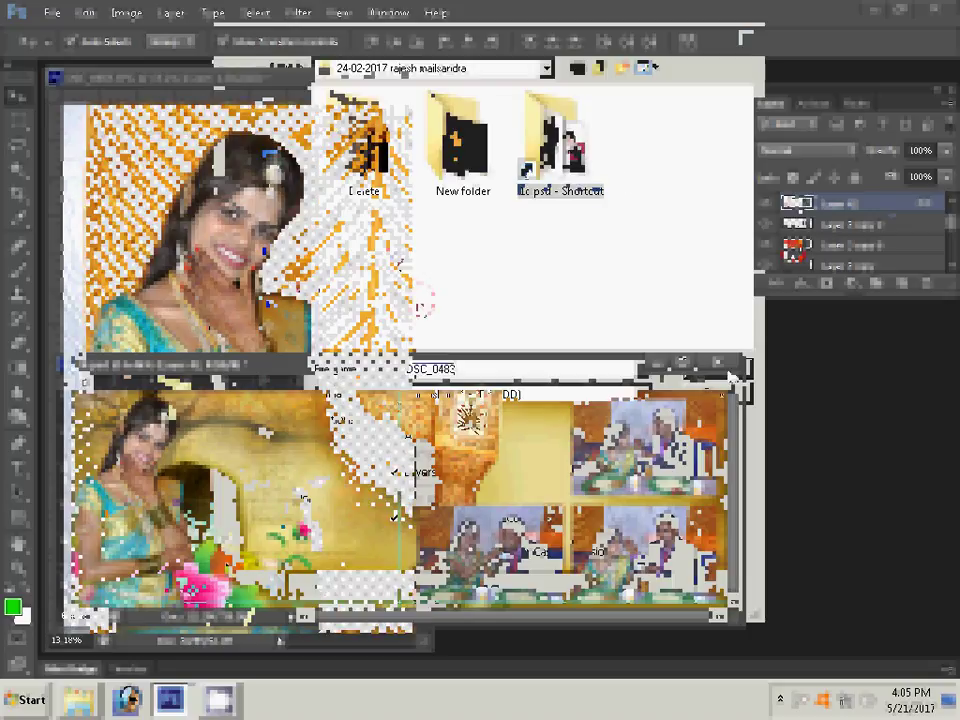
left_click(466, 366)
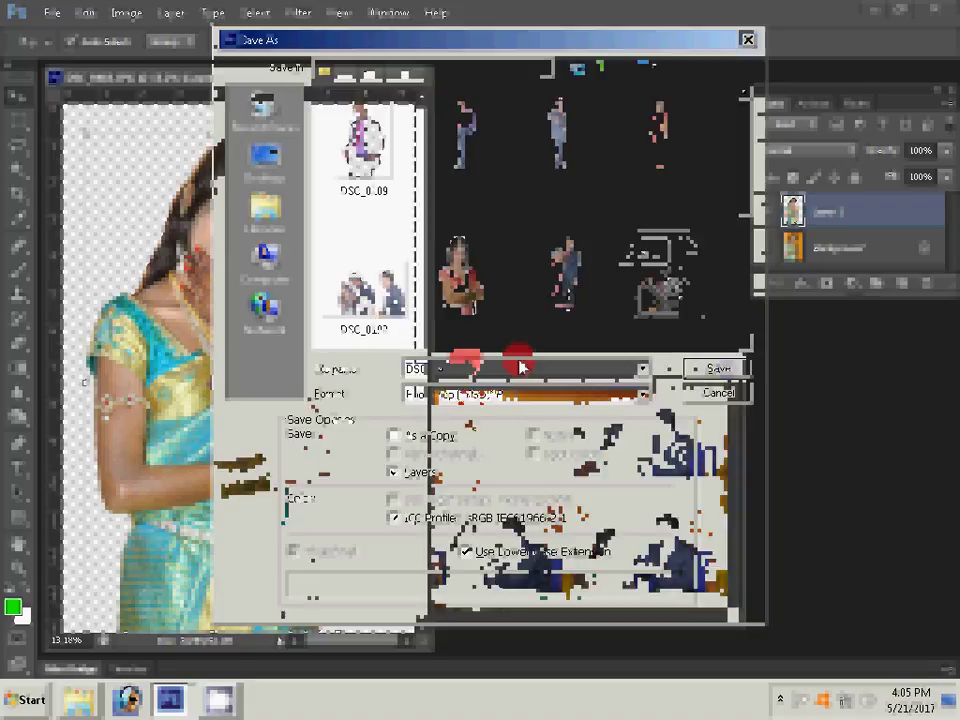
left_click(518, 366)
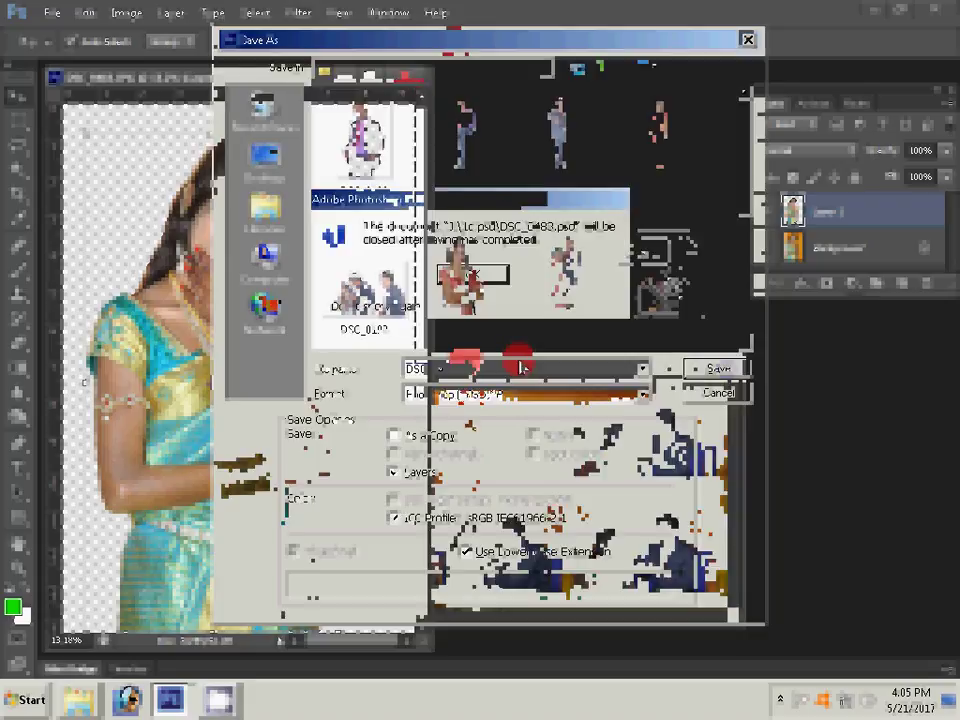
left_click(484, 278)
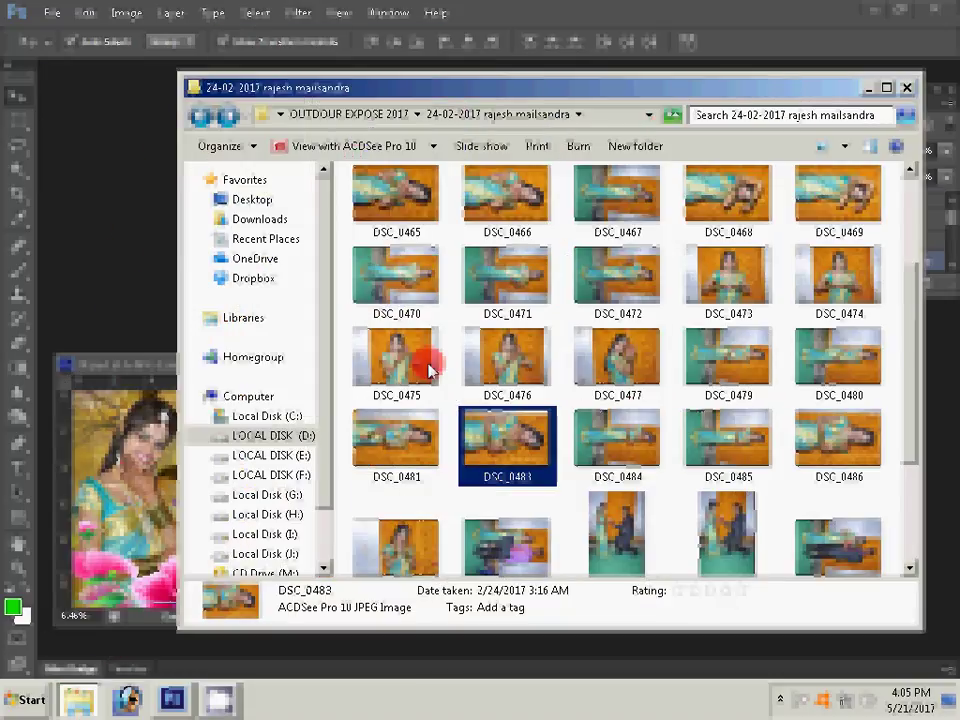
double_click(428, 370)
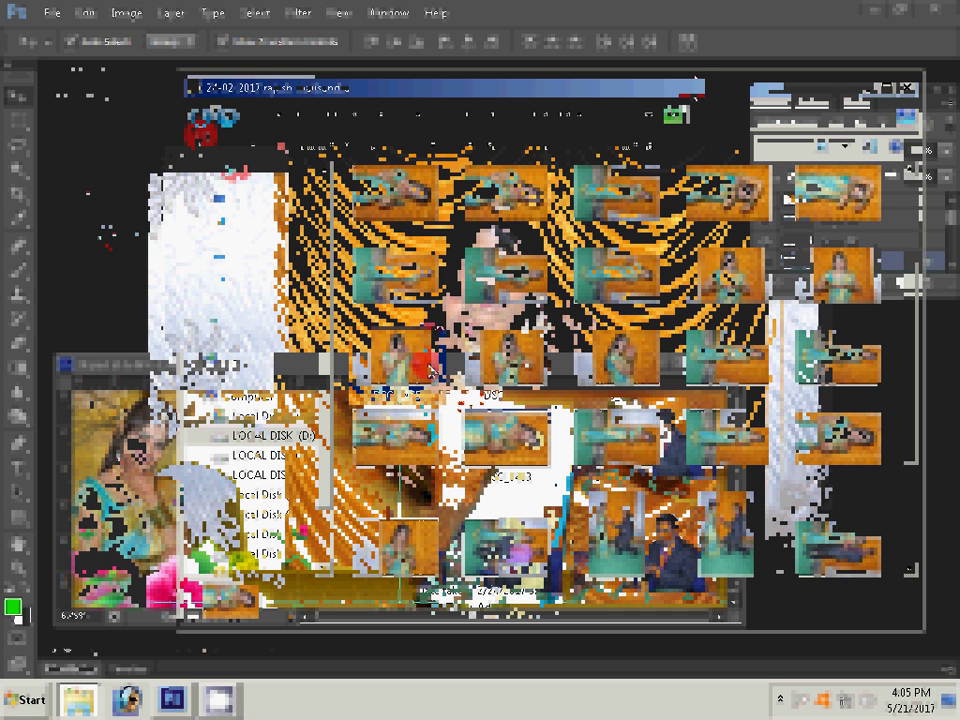
Step: Resize the bride's photo to a width of 3 inches
key("ctrl+alt+i")
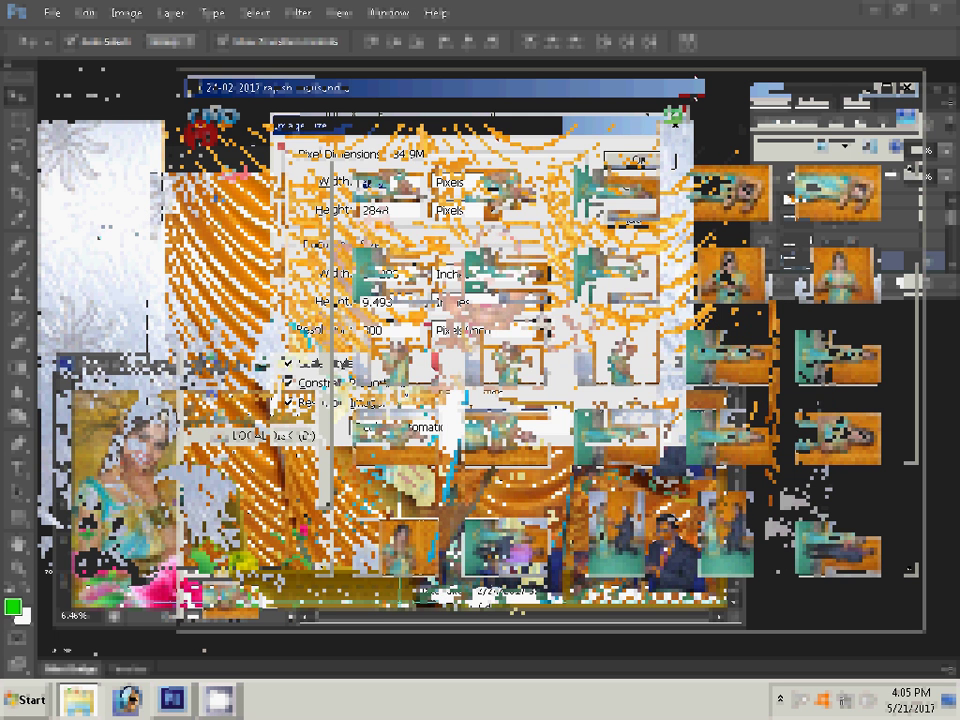
type("3")
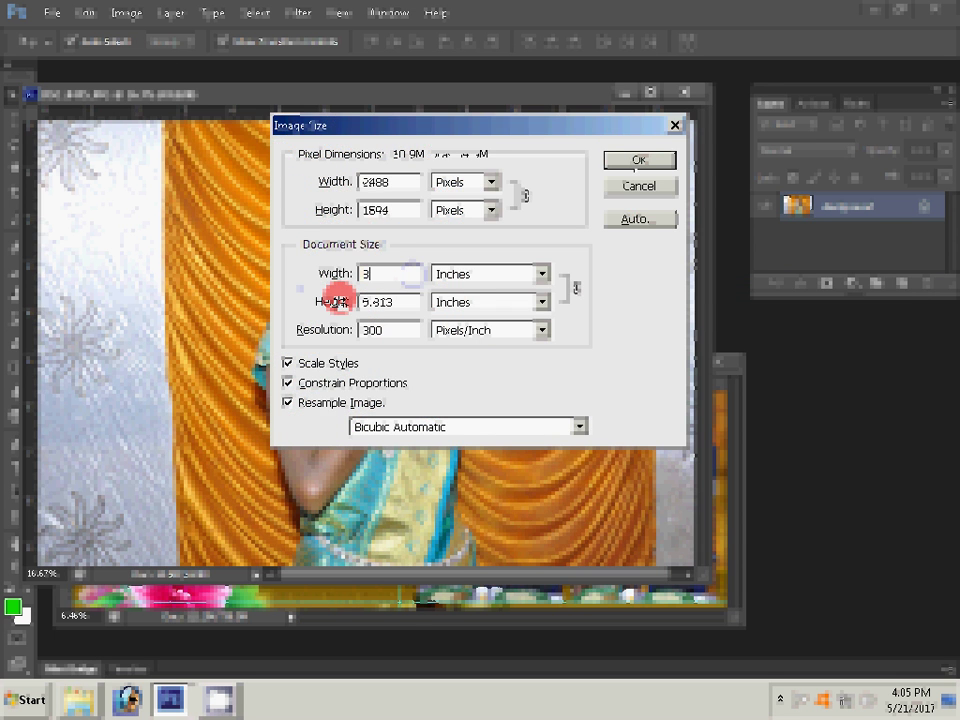
key("Return")
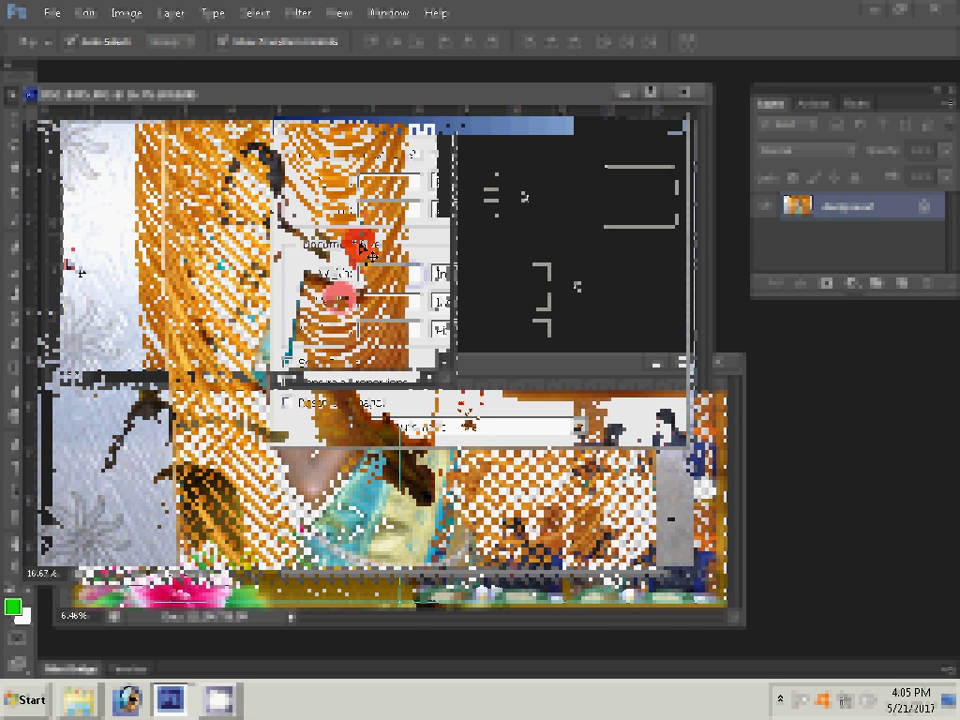
Step: Launch the Imagenomic Portraiture filter and show its skin tones mask options
left_click(298, 13)
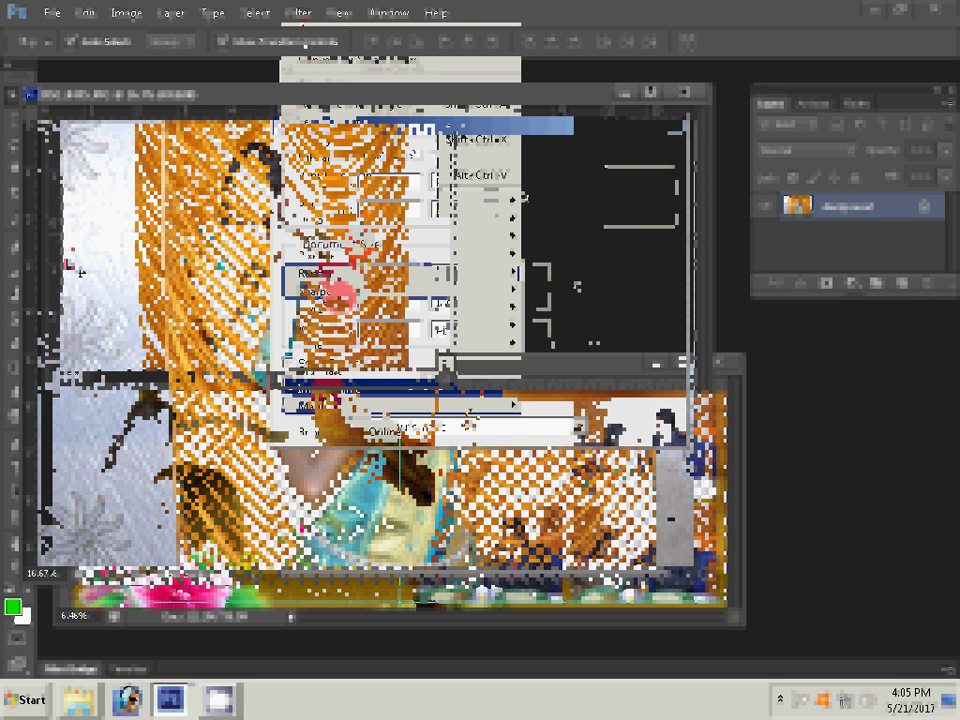
left_click(340, 293)
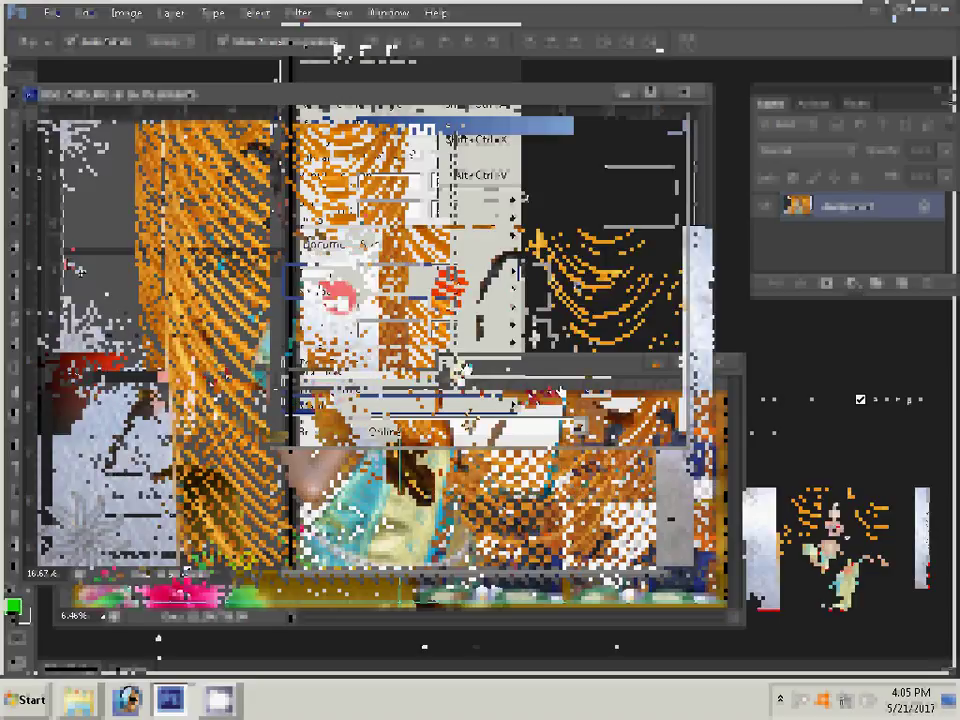
left_click(213, 267)
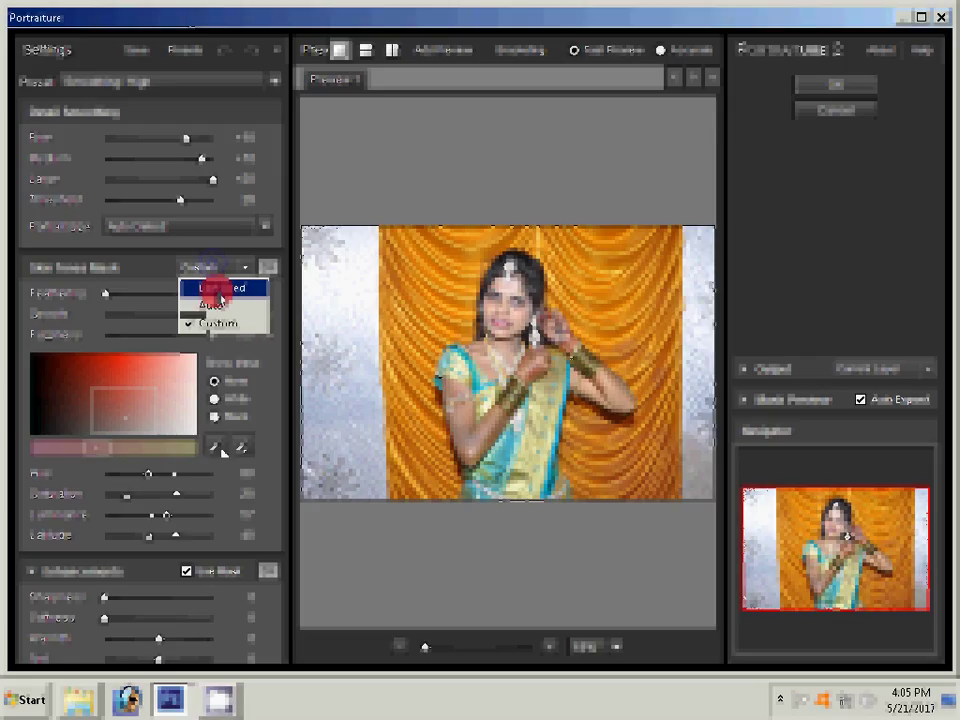
Step: Confirm Portraiture to smooth the skin on the saree photo
left_click(855, 93)
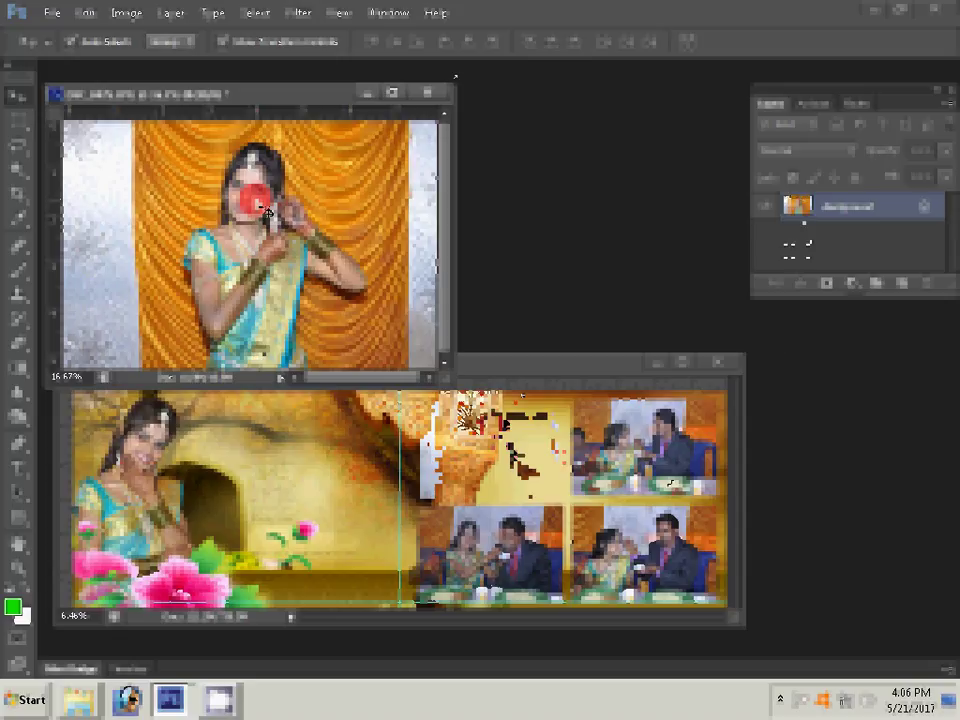
Step: Close the smoothed photo without saving and open DSC_0496 from the wedding photo folder
key("ctrl+w")
left_click(497, 275)
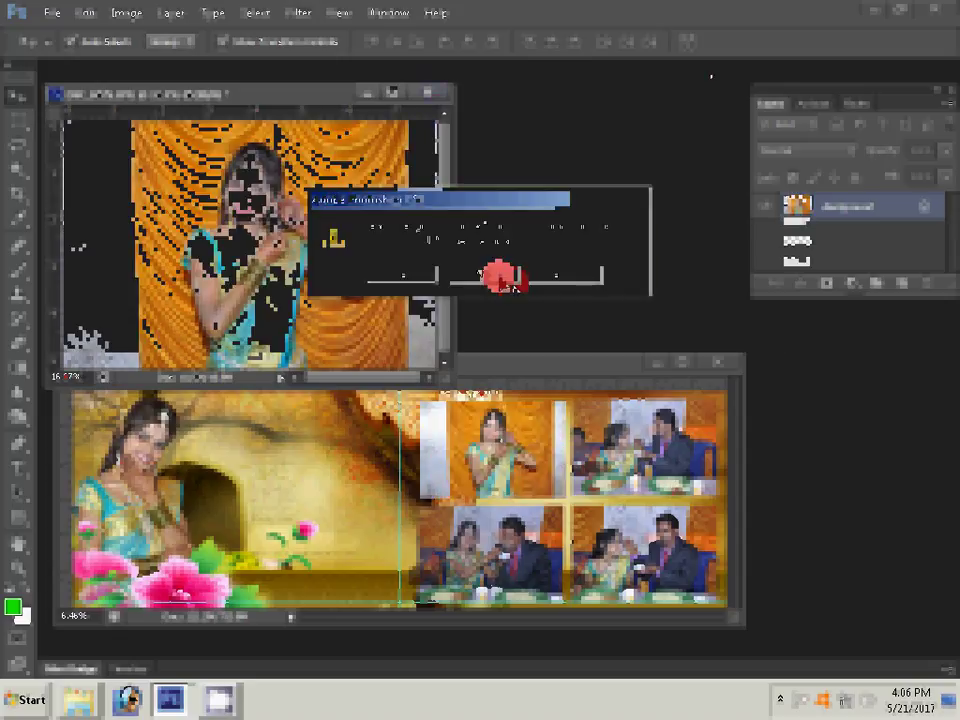
mouse_move(79, 699)
left_click(67, 655)
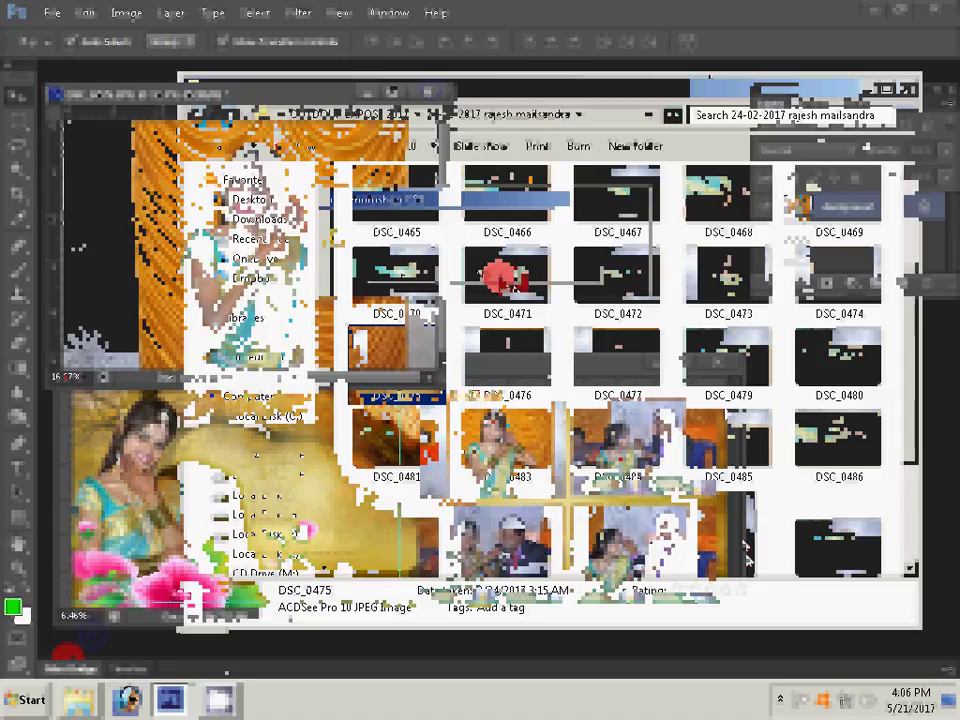
scroll(745, 545, "down", 3)
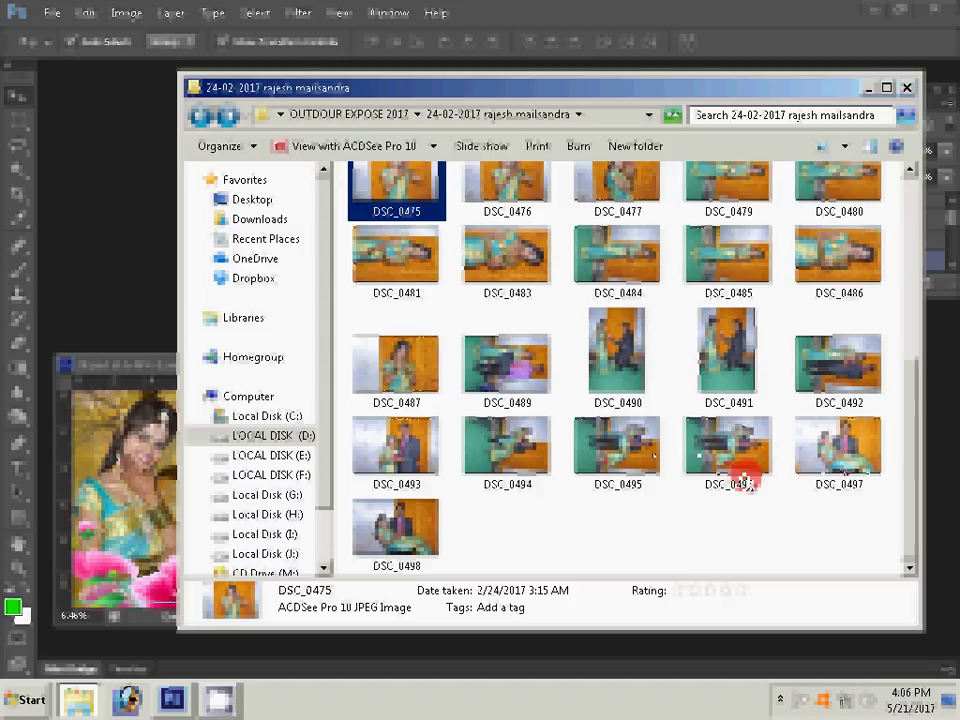
left_click(742, 478)
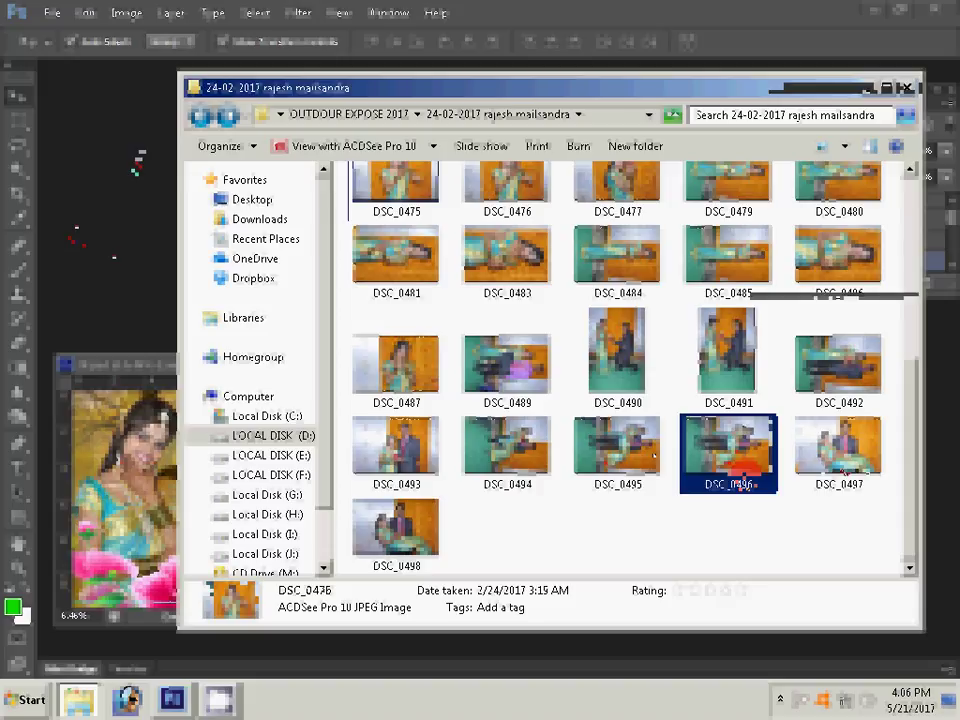
key("Return")
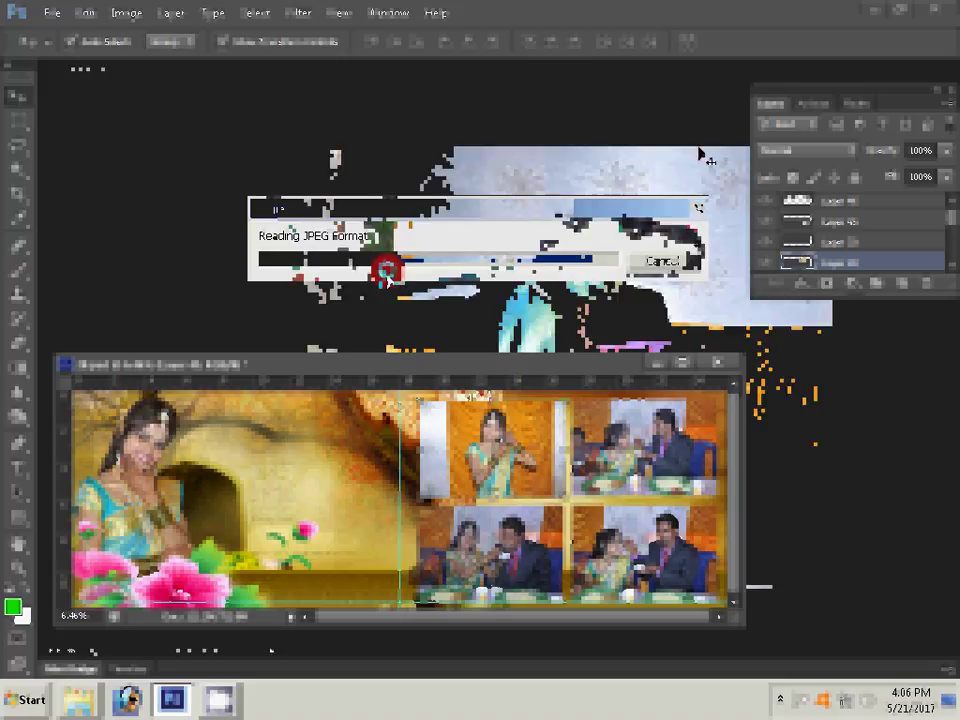
Step: Rotate the couple photo 90° CCW upright and duplicate it onto Layer 1
left_click(124, 14)
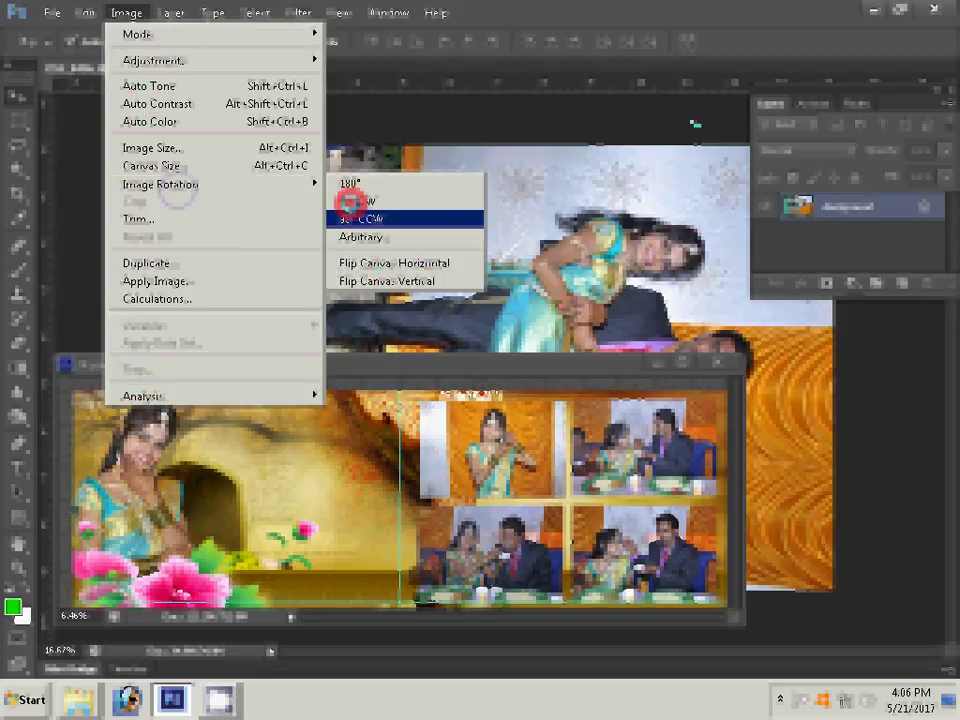
left_click(350, 206)
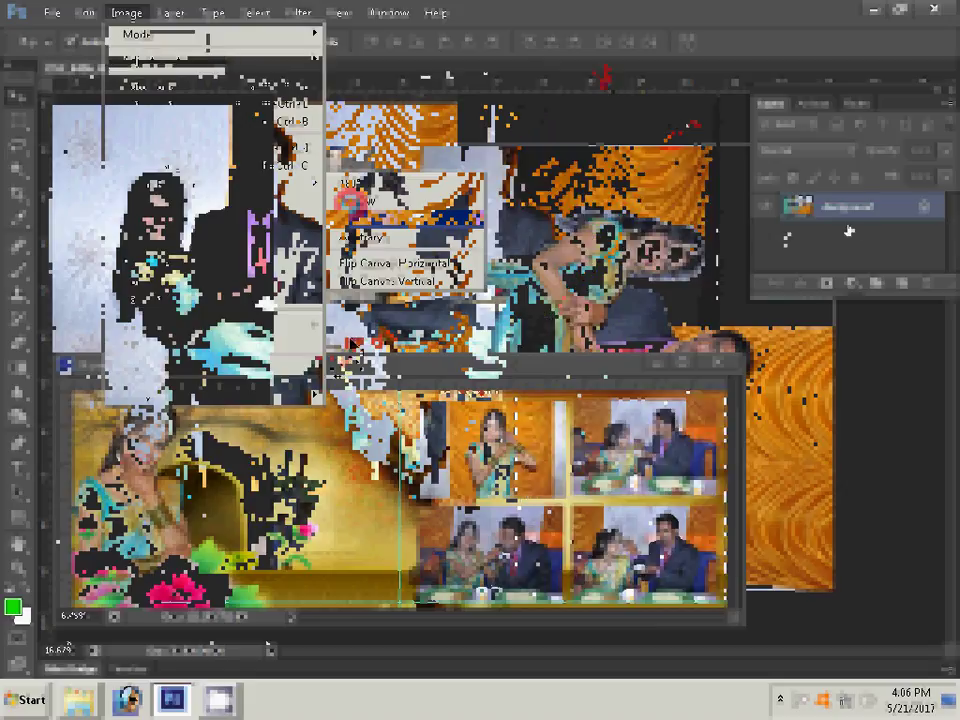
left_click(838, 262)
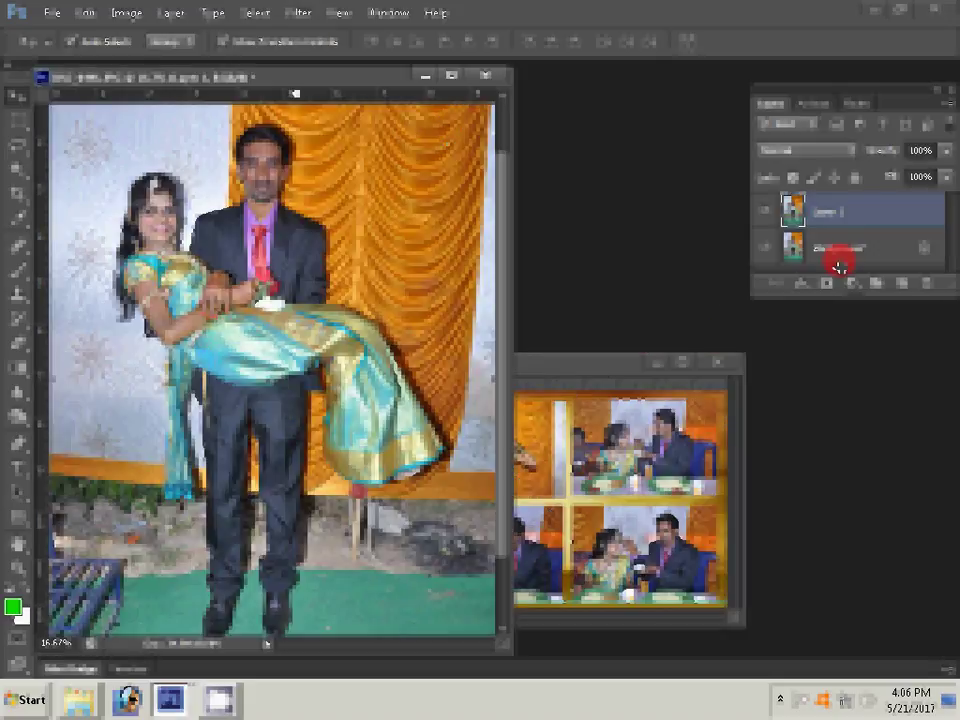
Step: Resize the couple photo to 6 inches wide
left_click(120, 13)
left_click(148, 148)
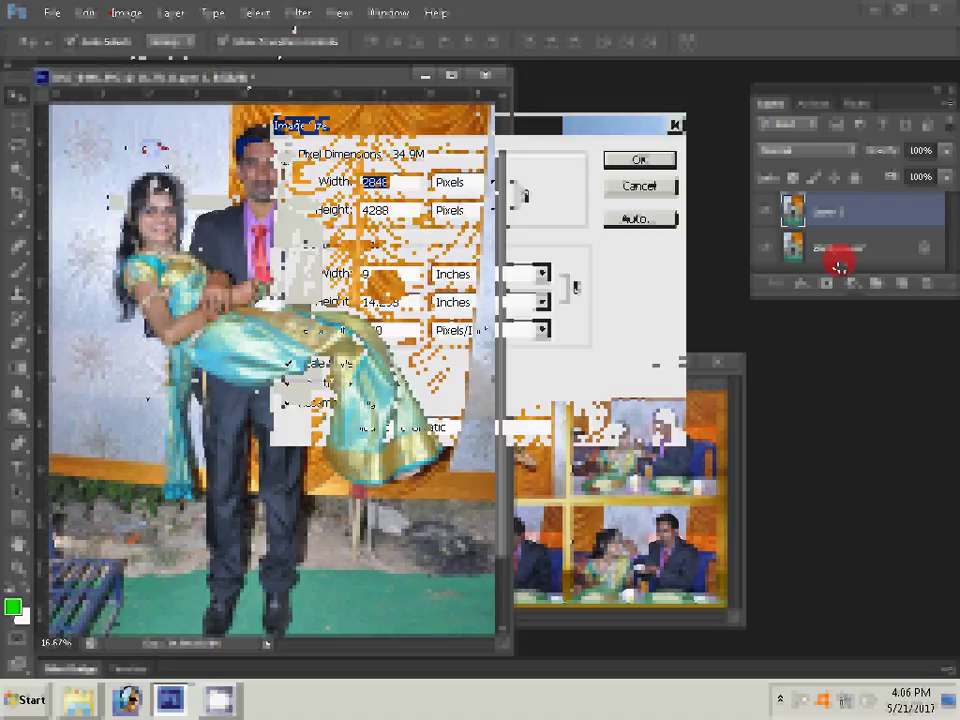
type("8")
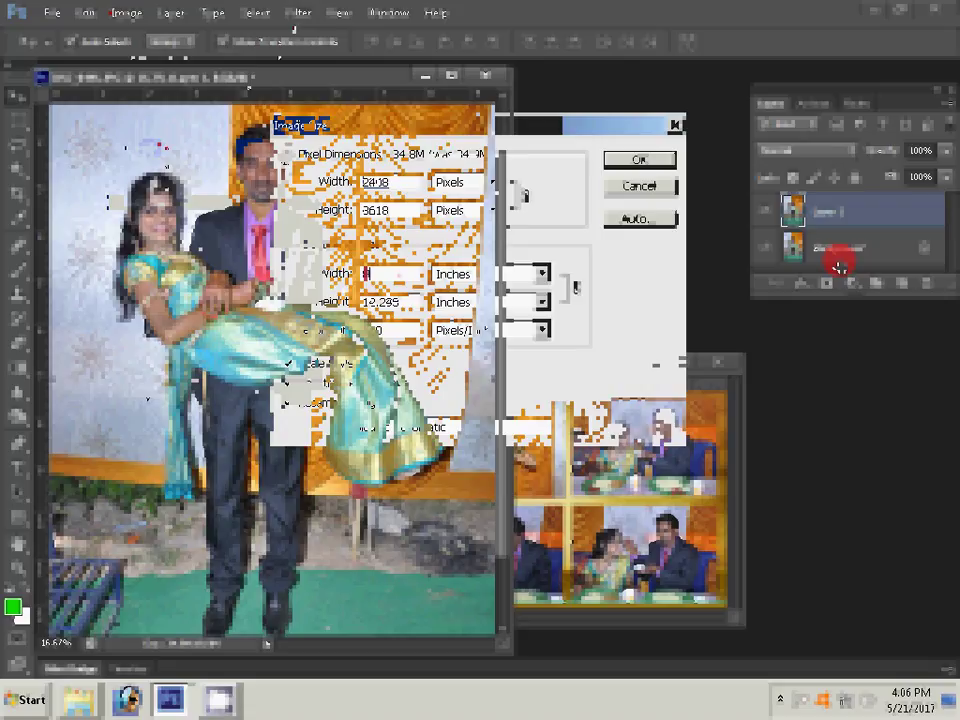
type("6")
key("Return")
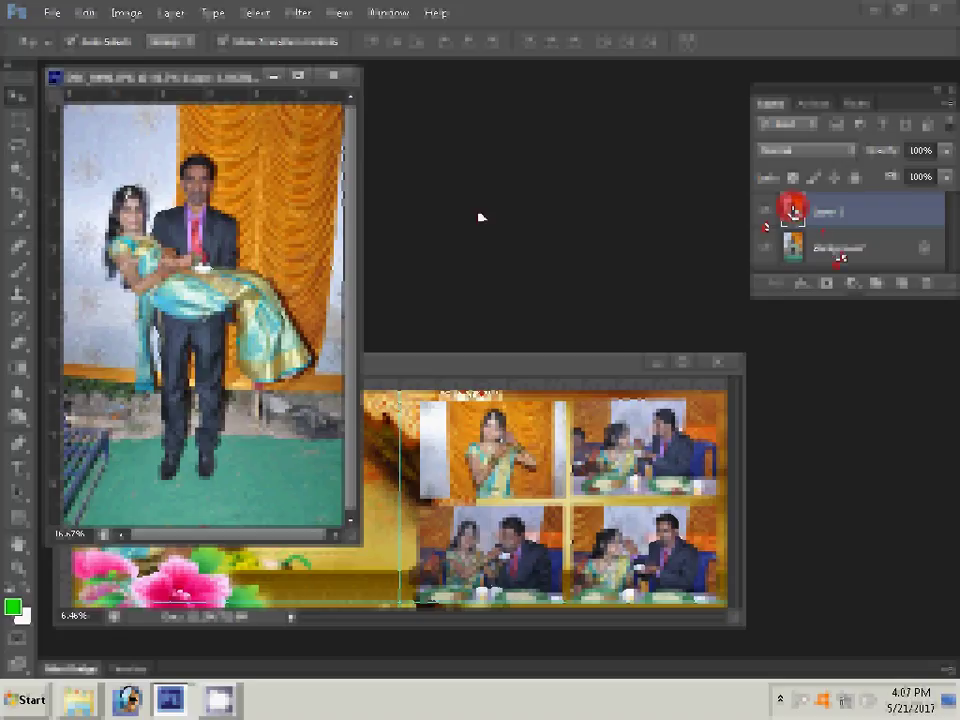
Step: Zoom in near the bride and run the smoothing plugin with graininess around 90
key("z")
left_click(272, 231)
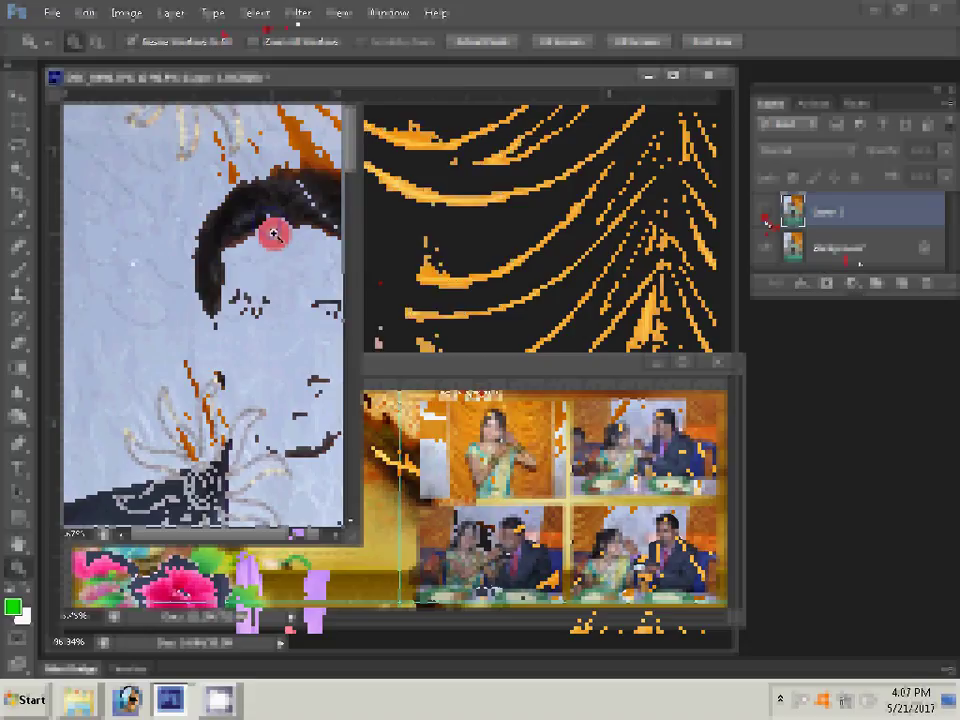
left_click(297, 13)
left_click(330, 408)
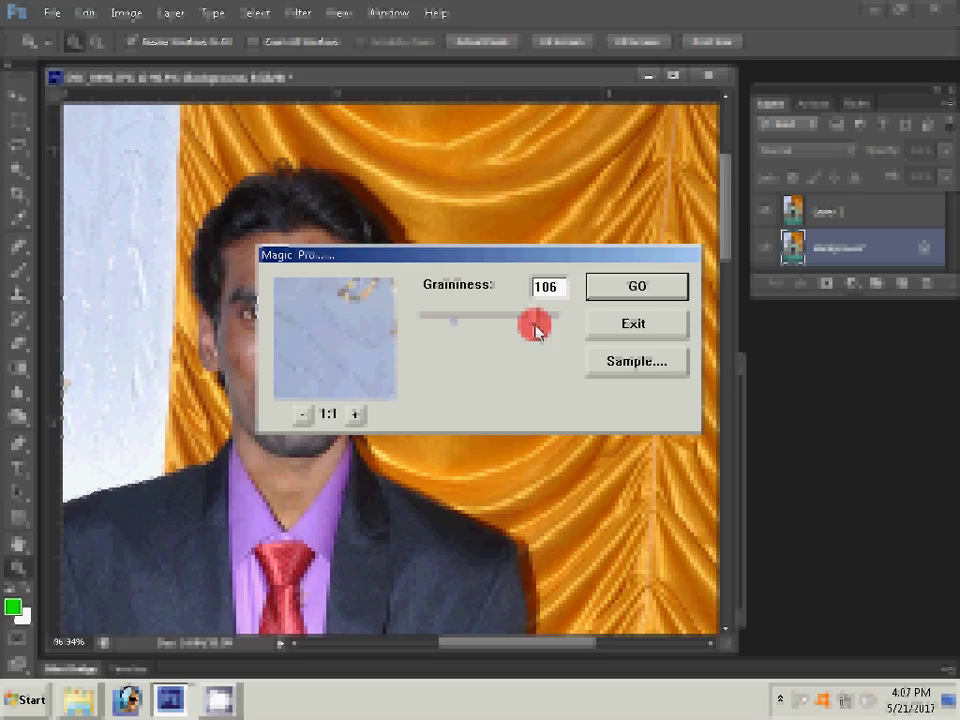
left_click_drag(531, 323, 535, 330)
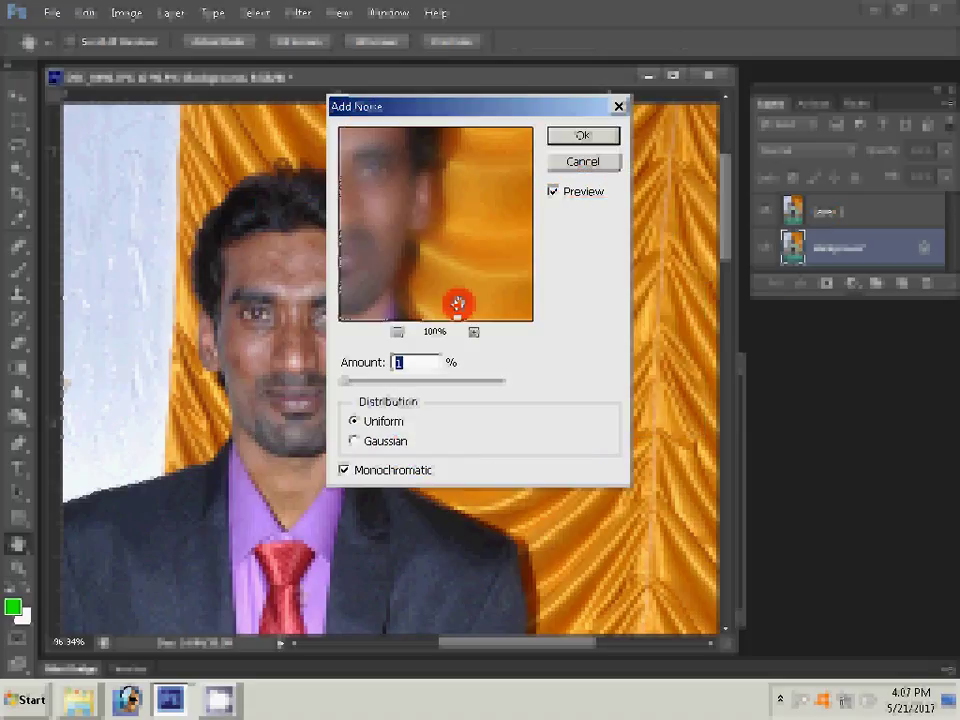
Step: Apply Add Noise at 1%, Uniform, Monochromatic to the Background layer
left_click(583, 134)
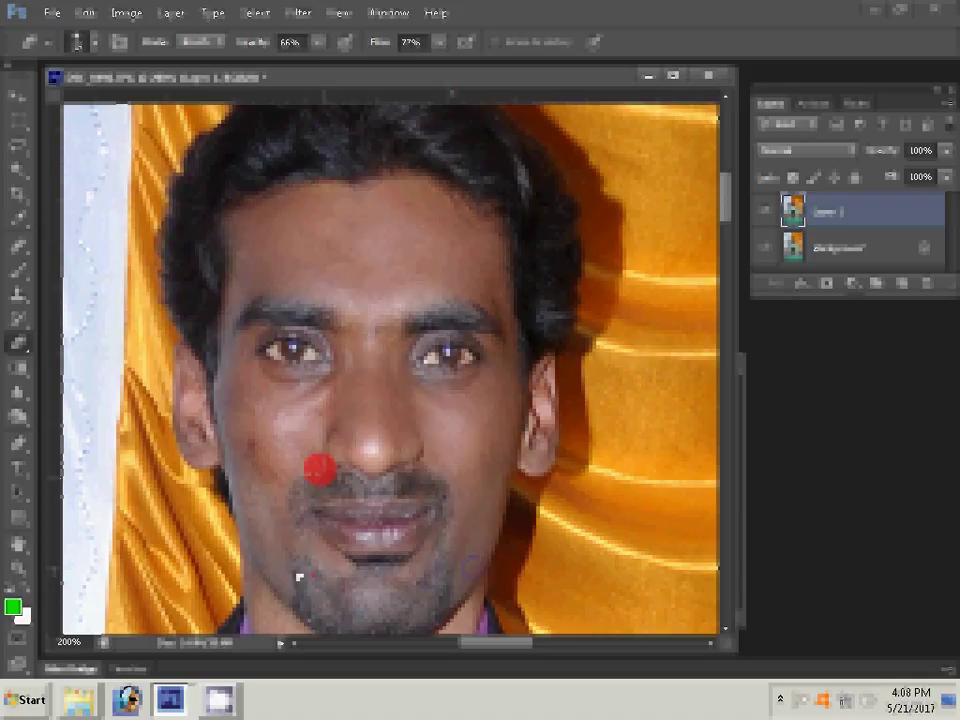
Step: Erase Layer 1 areas over the groom's face and around the bride
mouse_move(300, 574)
left_mouse_down()
mouse_move(567, 217)
mouse_move(622, 320)
left_mouse_up()
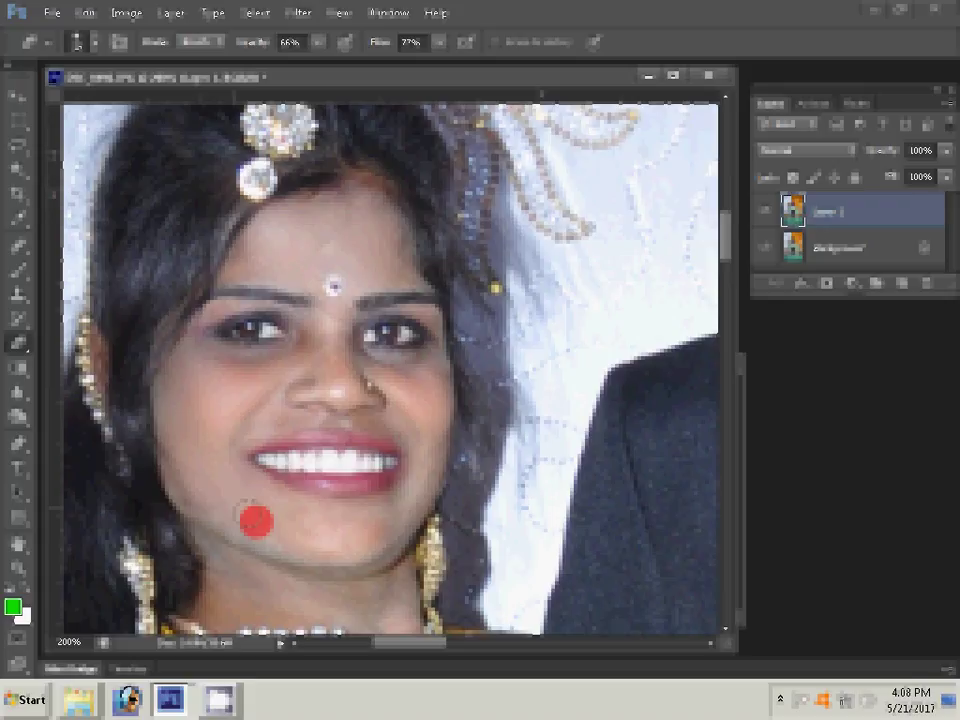
left_click(256, 520)
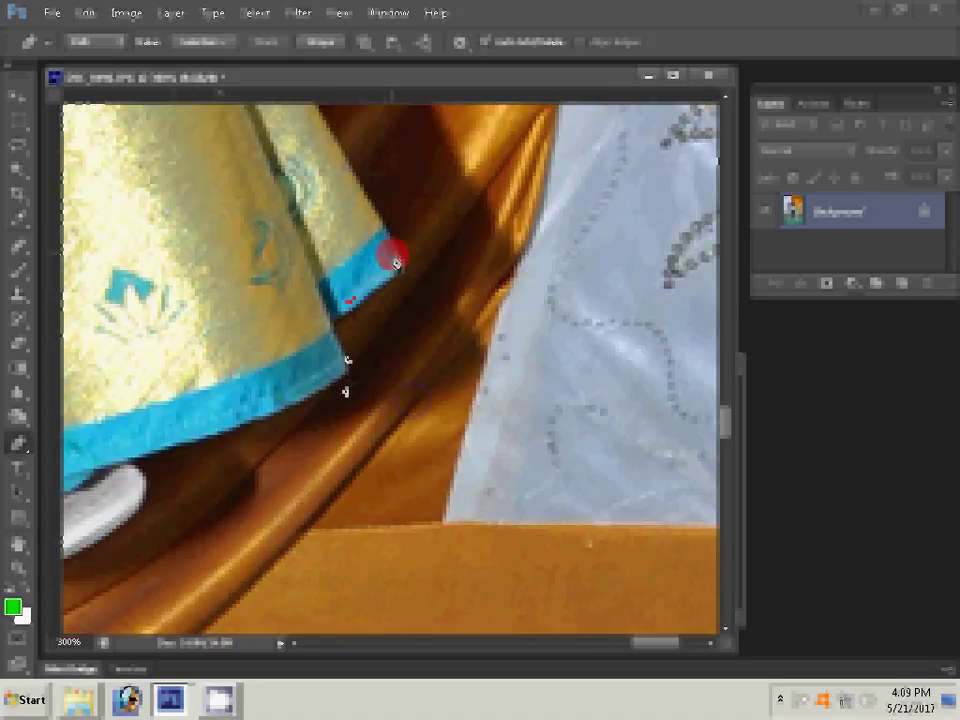
Step: Place Pen anchor points along the sari, shoe and trouser edges of the couple
left_click(366, 312)
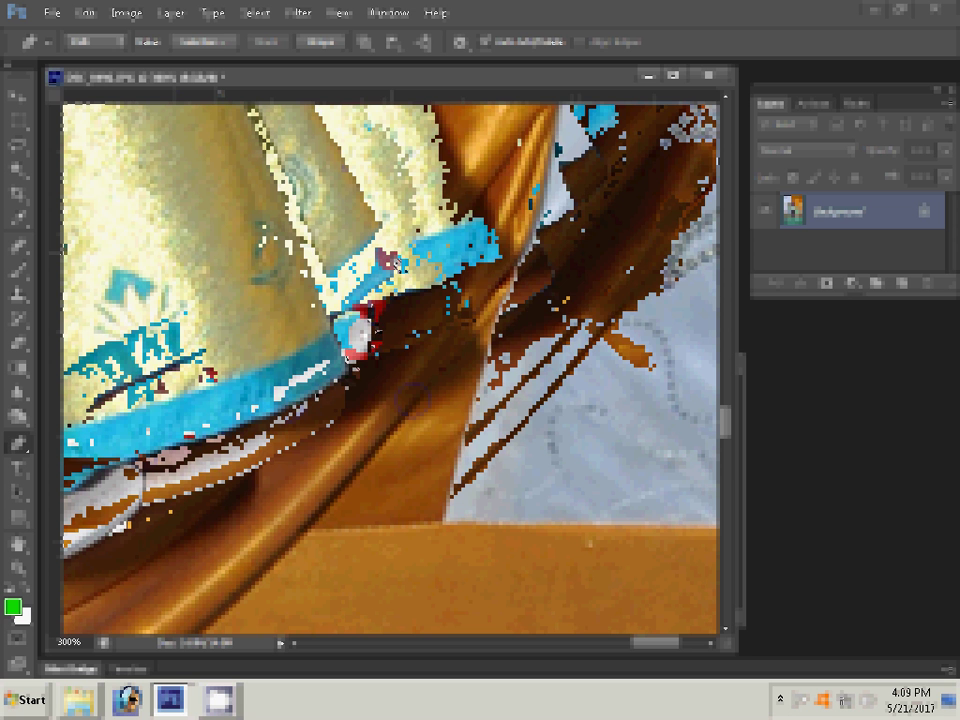
left_click(455, 345)
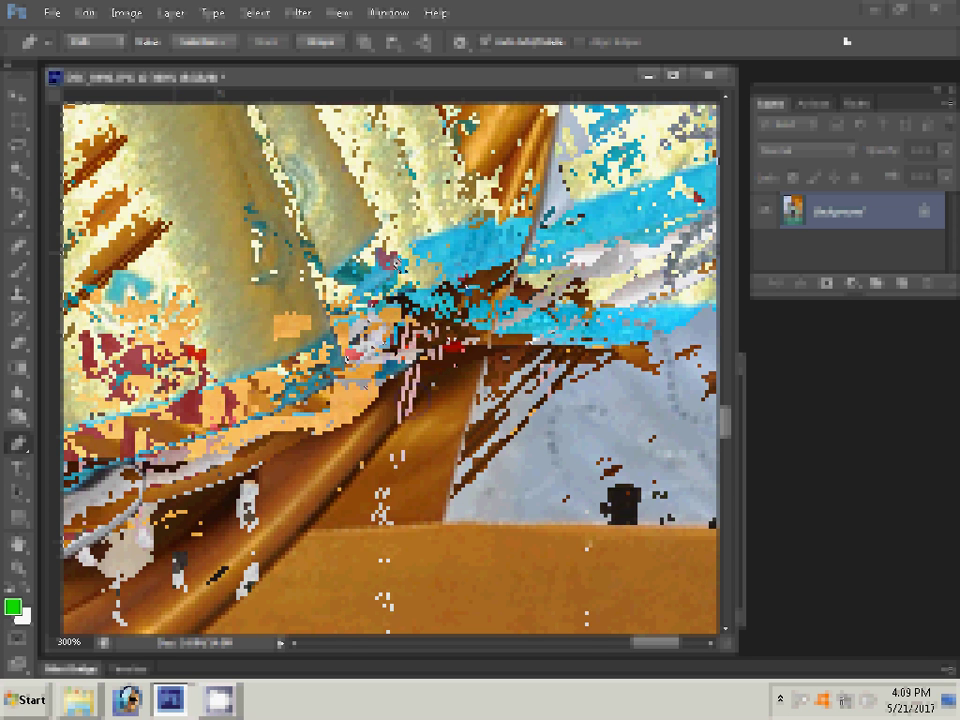
left_click(110, 297)
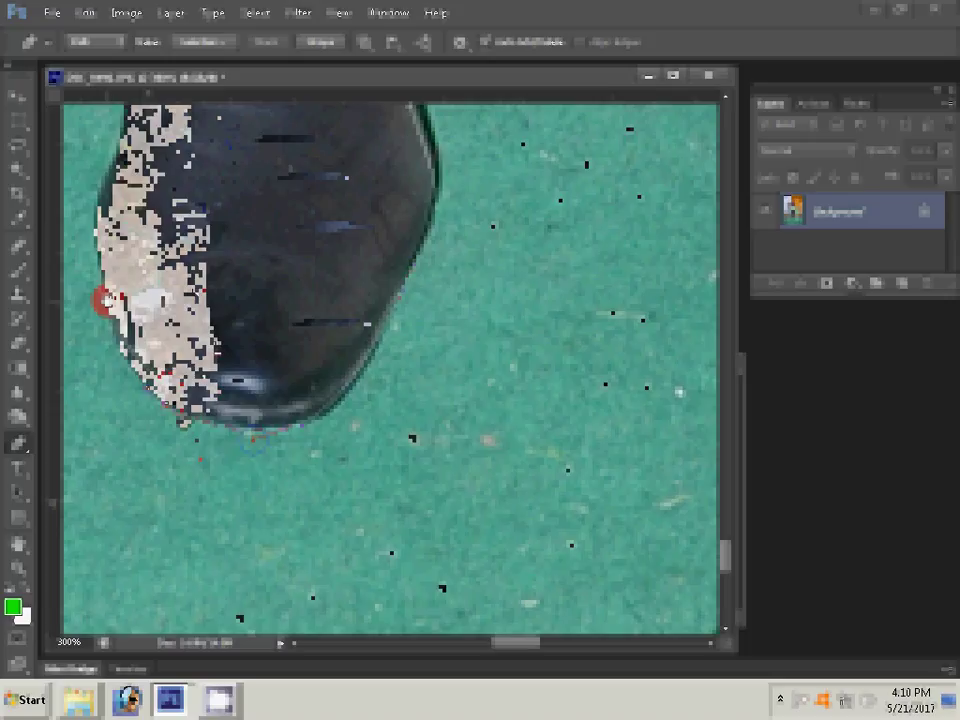
scroll(150, 175, "up", 5)
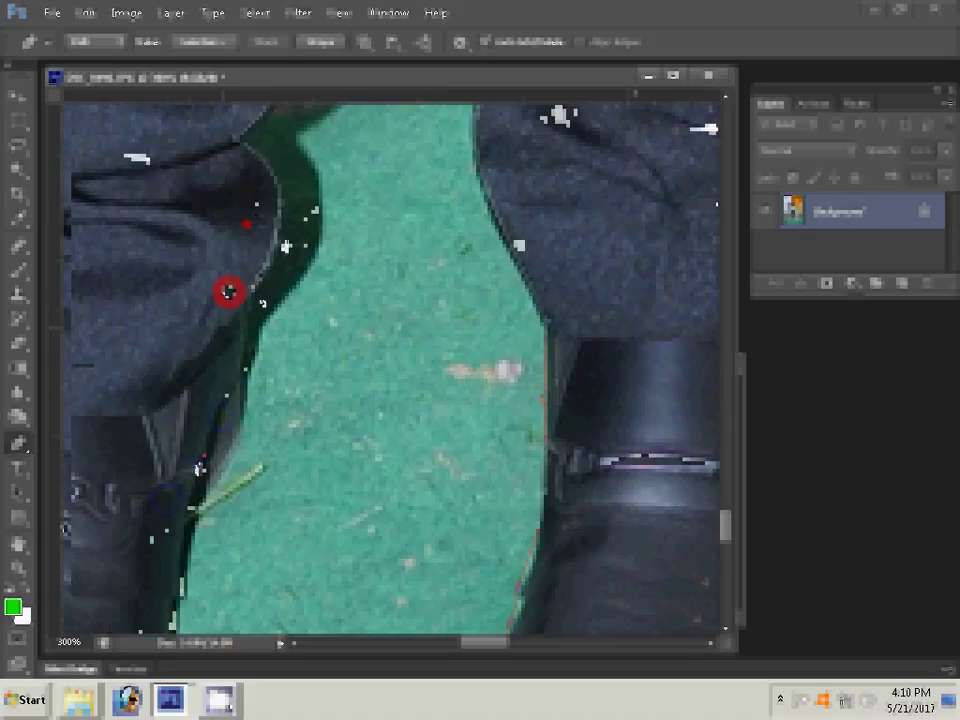
Step: Trace the trouser edge and up around the veil, closing the path into a selection
left_click(252, 310)
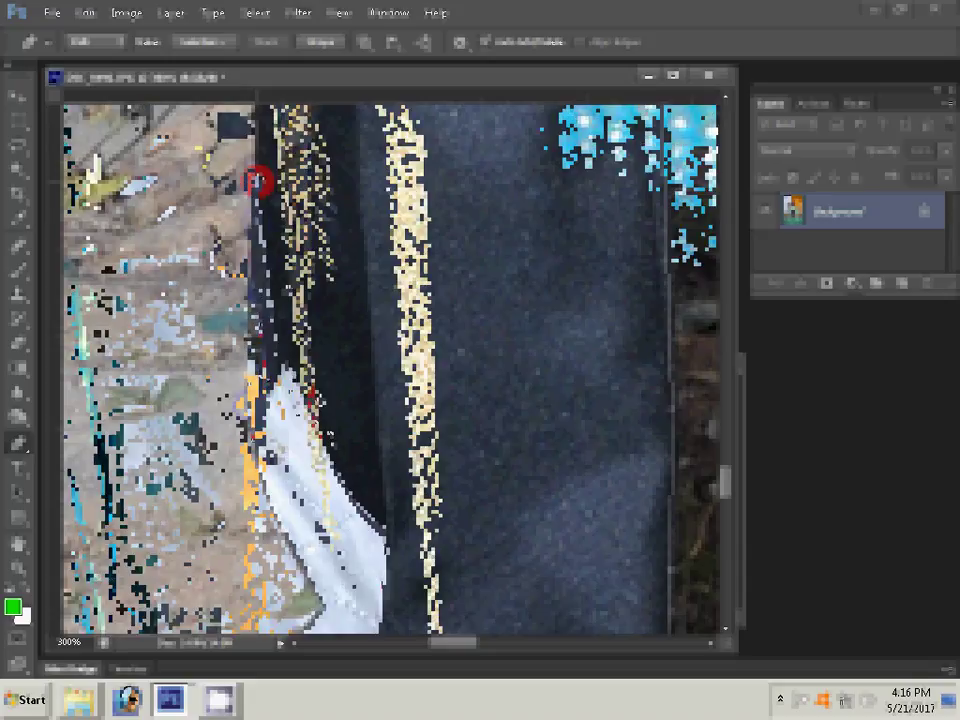
left_click_drag(256, 181, 302, 446)
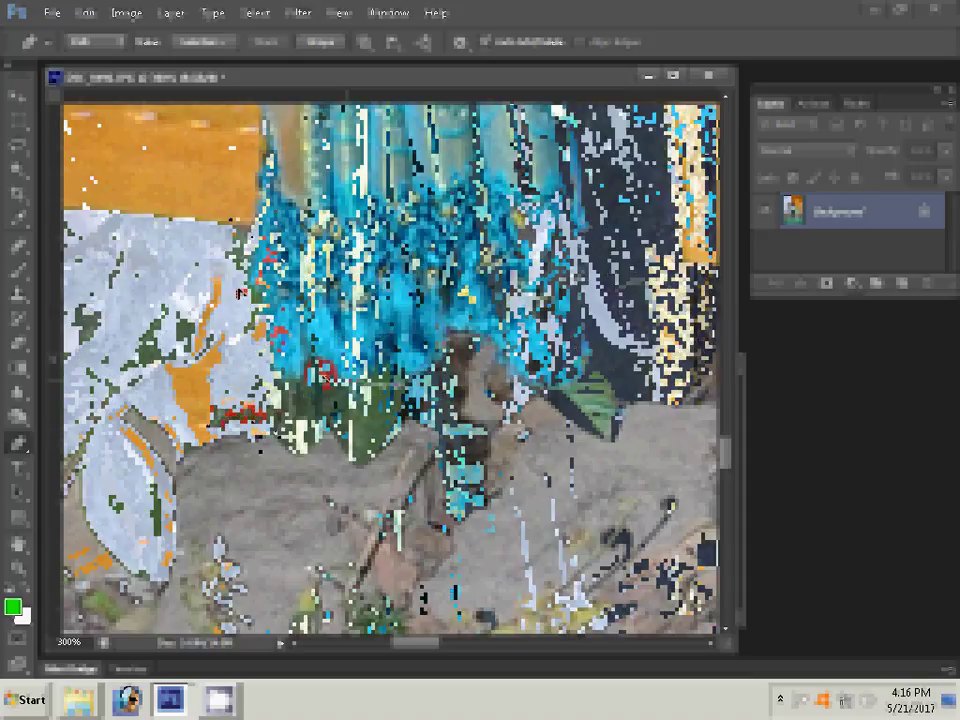
left_click(326, 100)
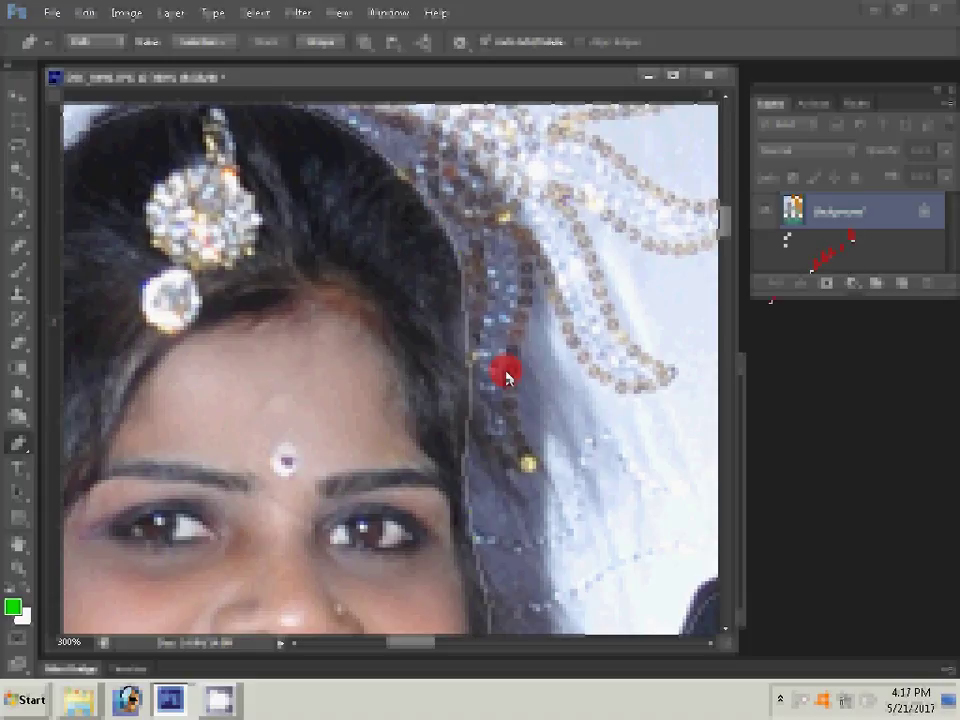
left_click(505, 376)
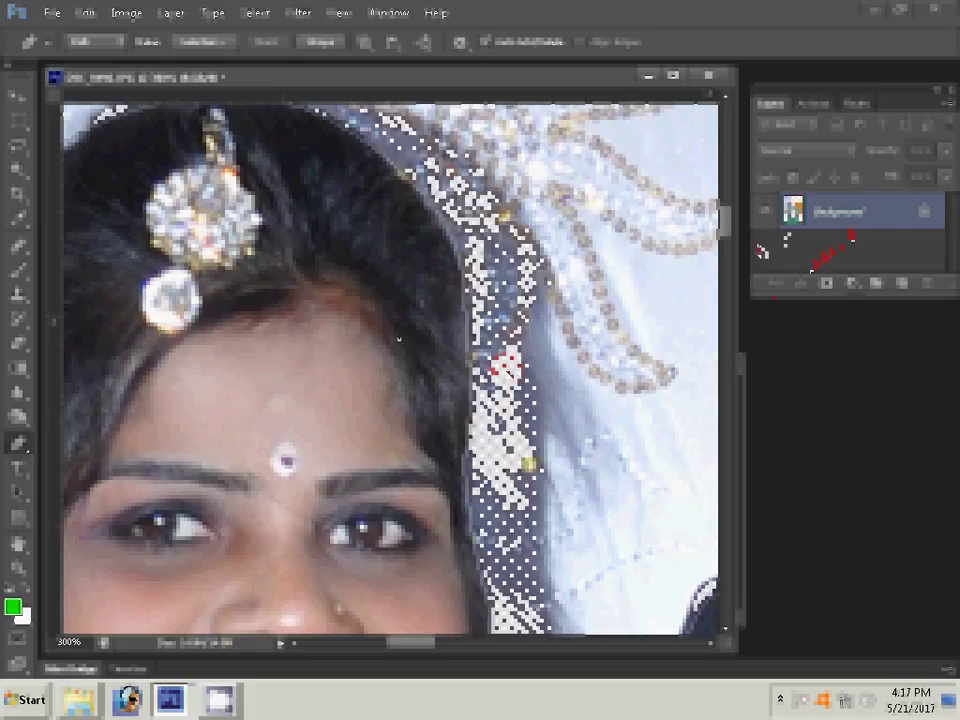
Step: Bring up the context menu on the selected couple to cut them out
right_click(399, 340)
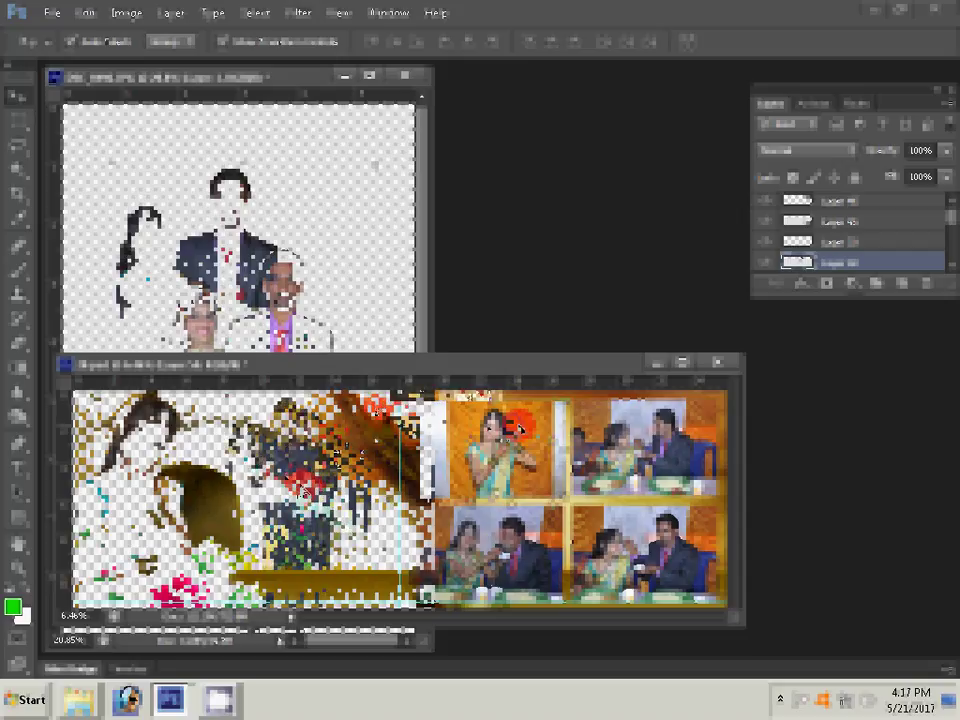
Step: Give the grid photo a Blue, Yellow, Blue gradient stroke and copy its layer style
left_click_drag(574, 370, 604, 258)
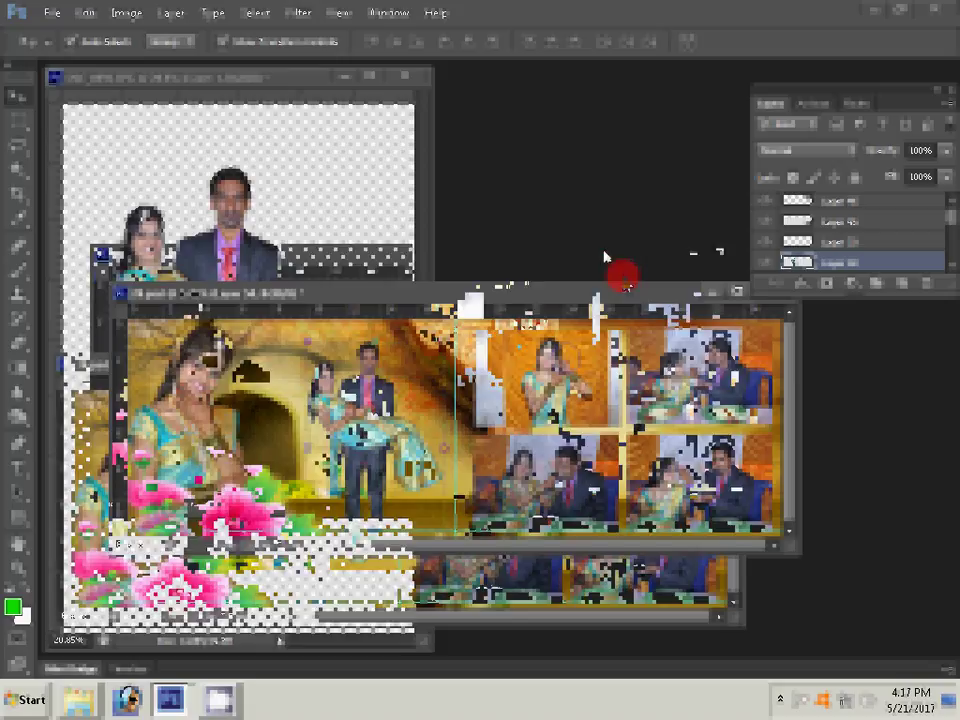
left_click(800, 283)
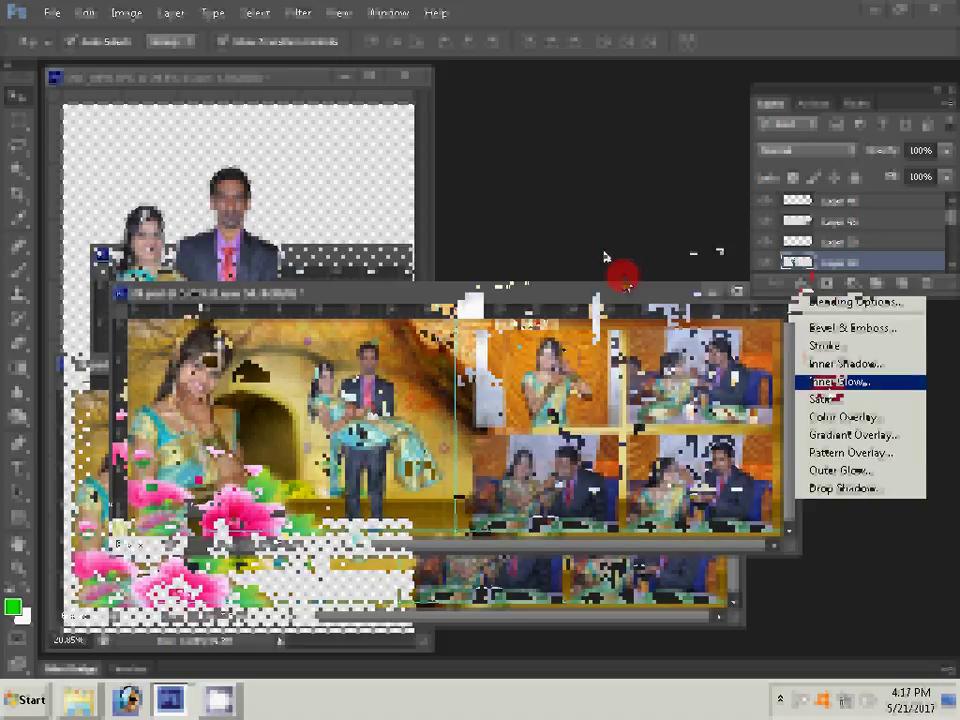
left_click(838, 346)
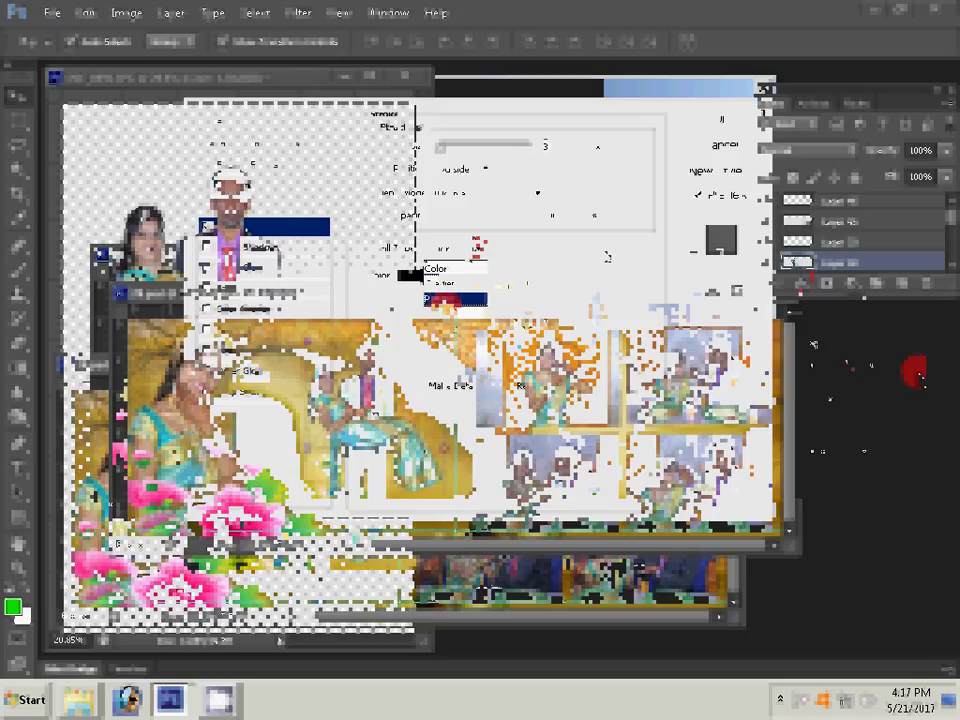
left_click(455, 298)
left_click(490, 277)
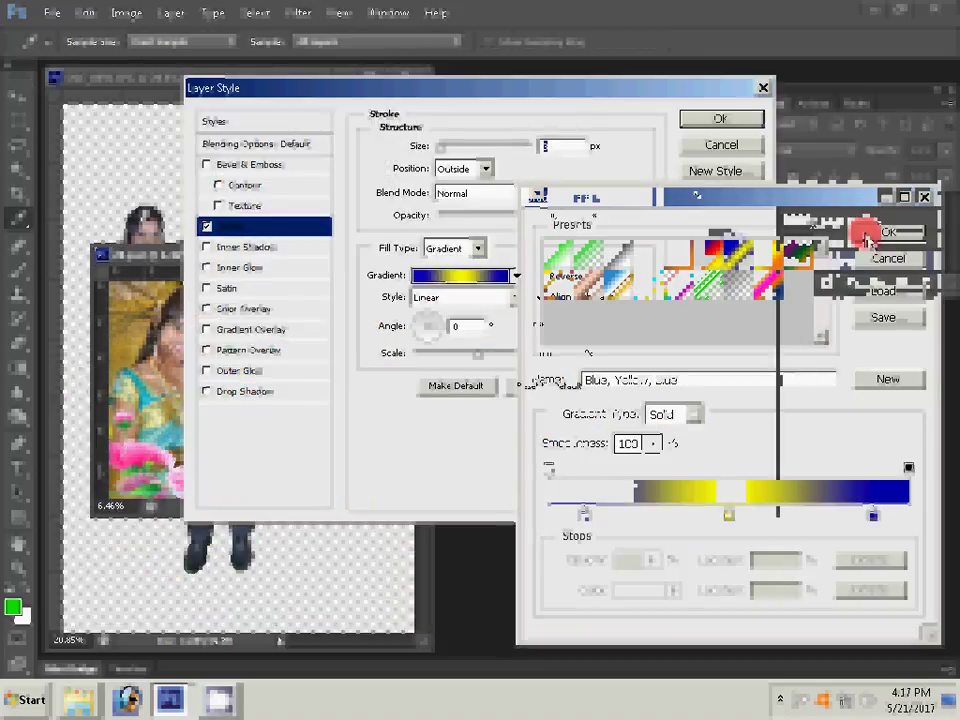
left_click(868, 236)
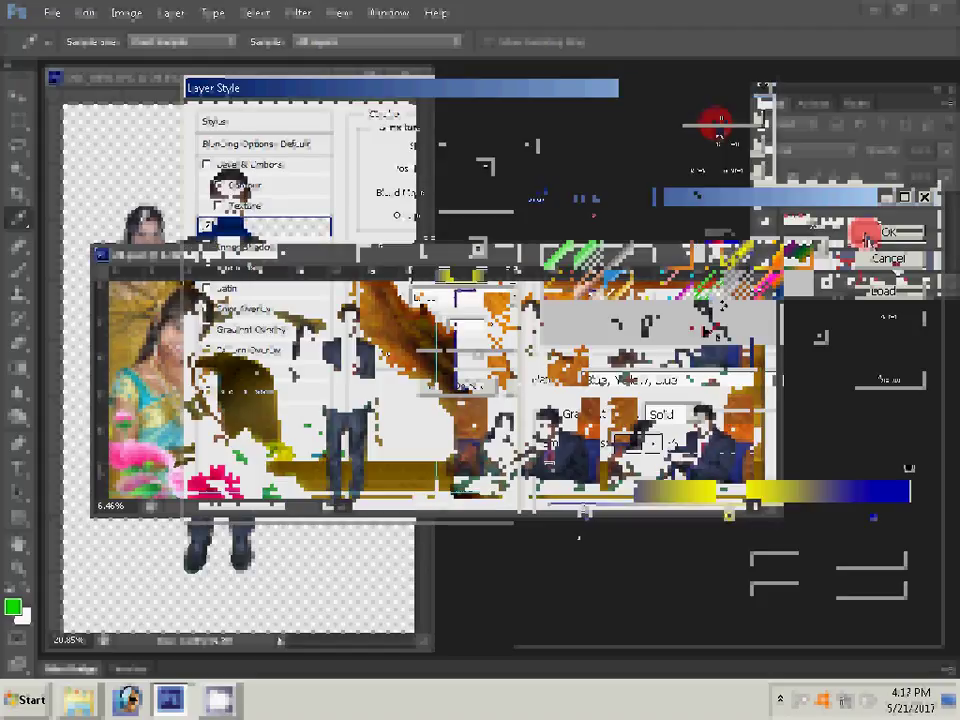
right_click(866, 238)
left_click(798, 374)
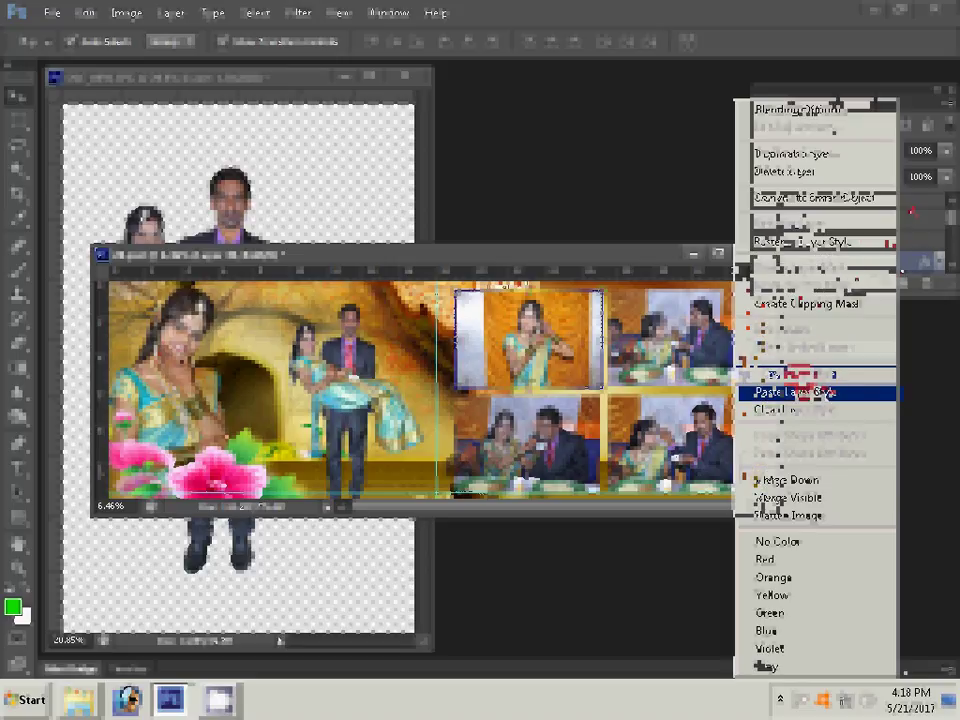
Step: Paste the gradient stroke style onto the other grid photos and bring up Save As
left_click(800, 390)
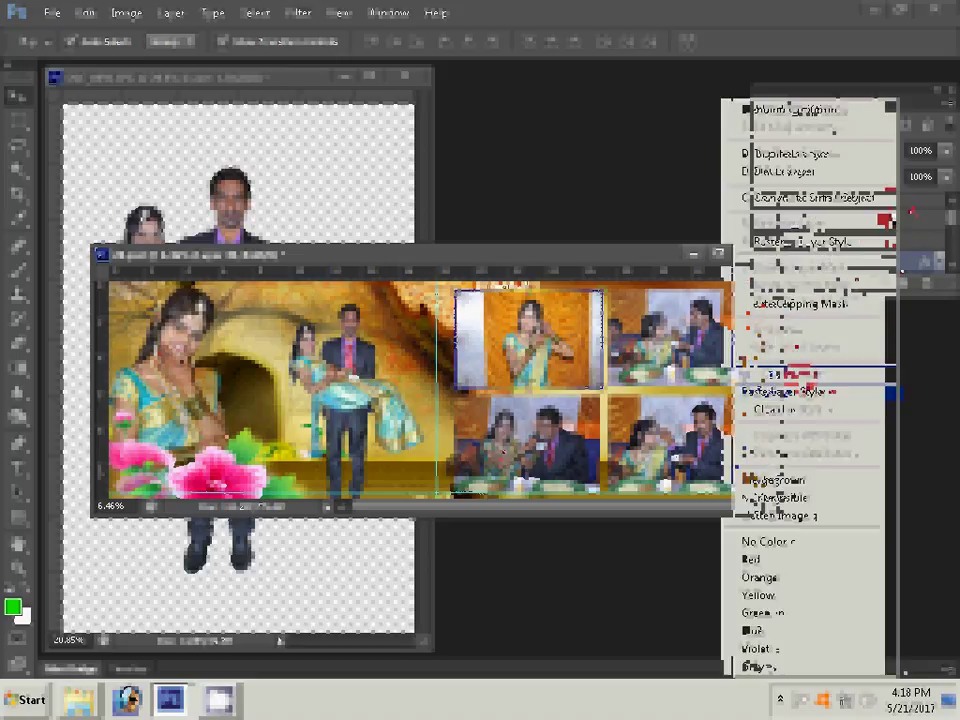
left_click(557, 350)
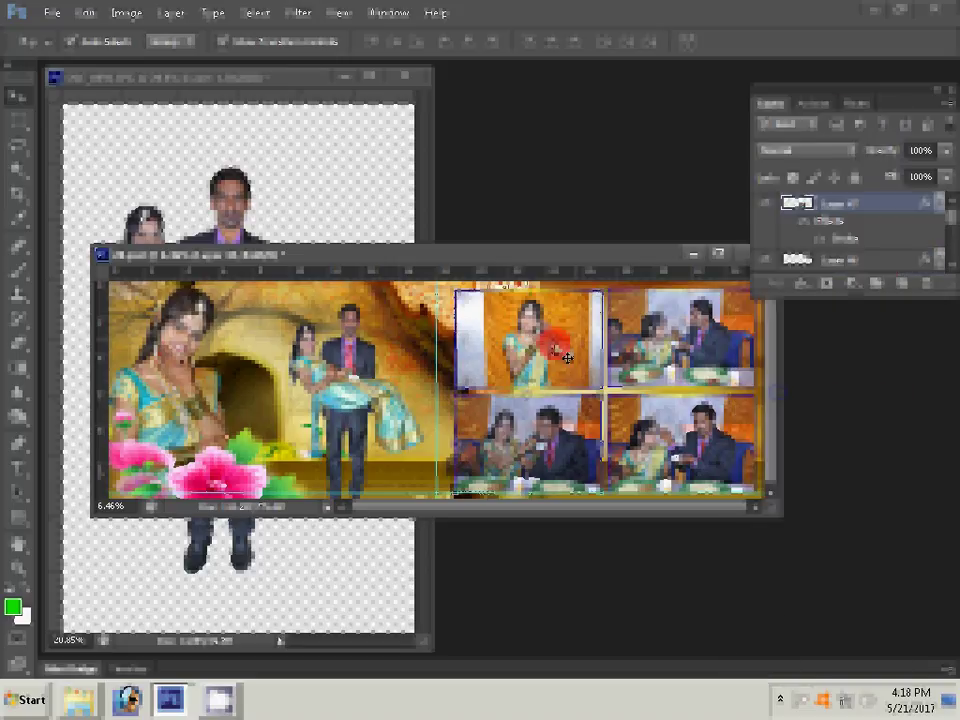
key("ctrl+shift+s")
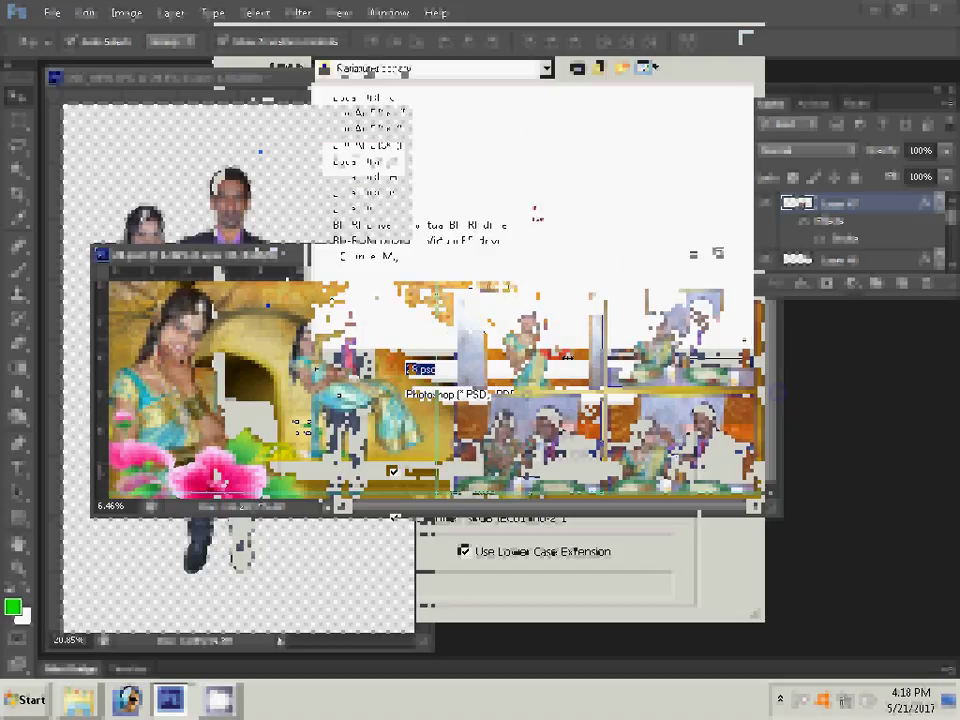
mouse_move(366, 208)
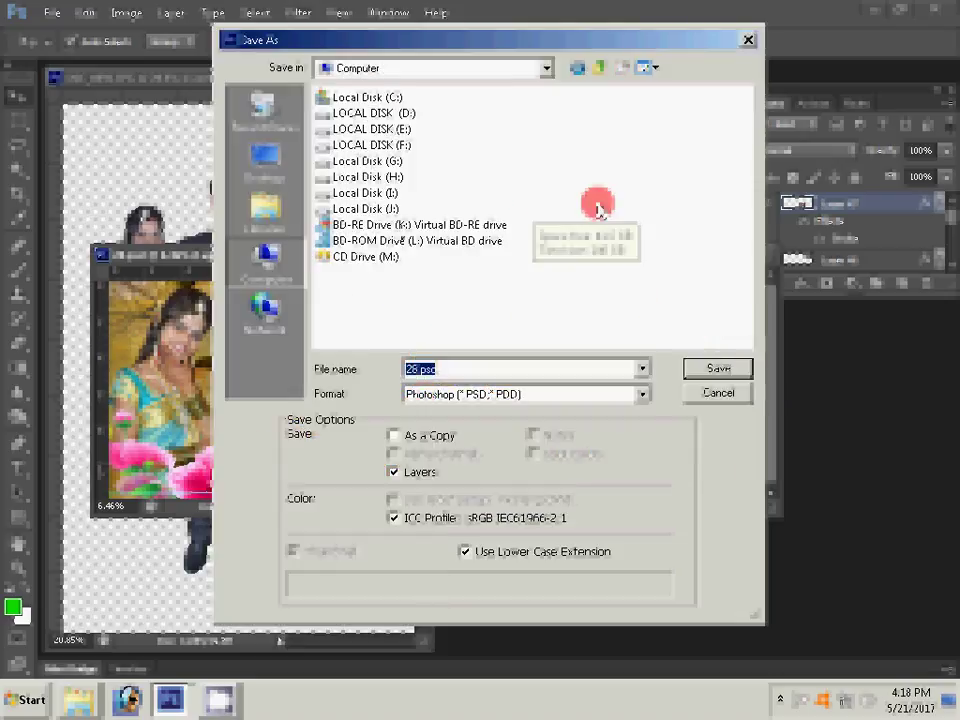
Step: Save the spread as 54.psd in the folder on Local Disk (G:)
left_click(388, 161)
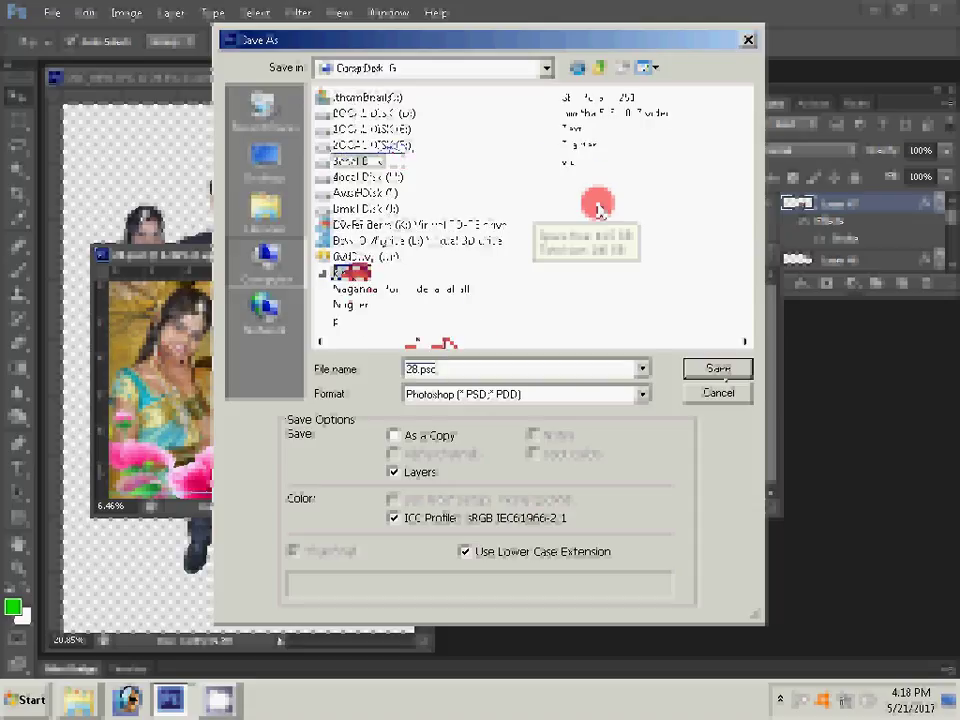
key("Return")
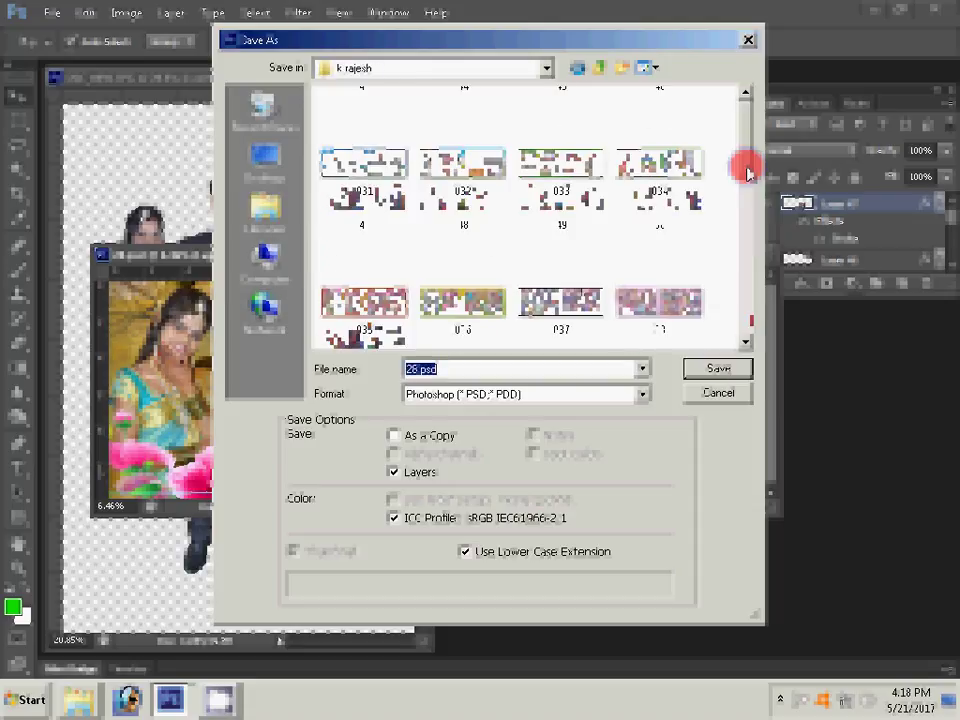
type("54")
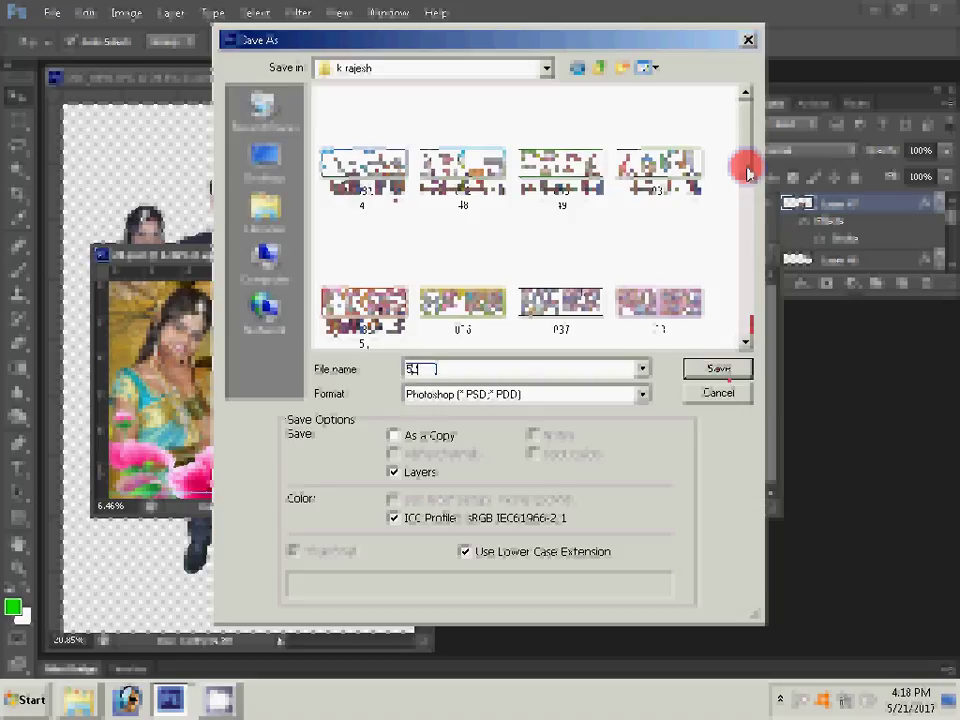
key("Return")
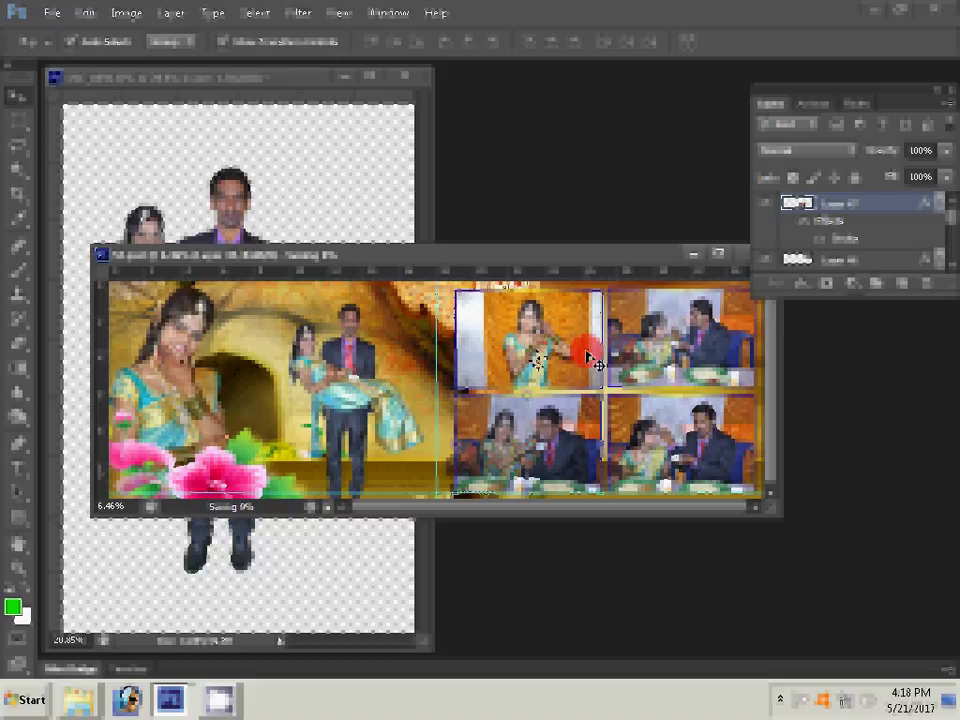
left_click_drag(598, 364, 556, 362)
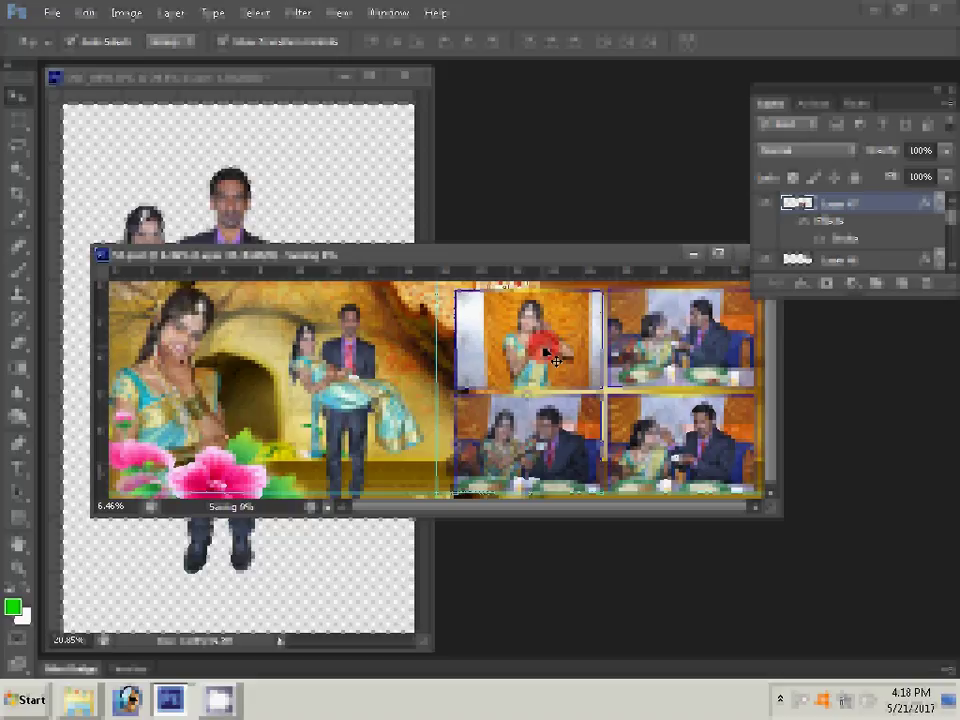